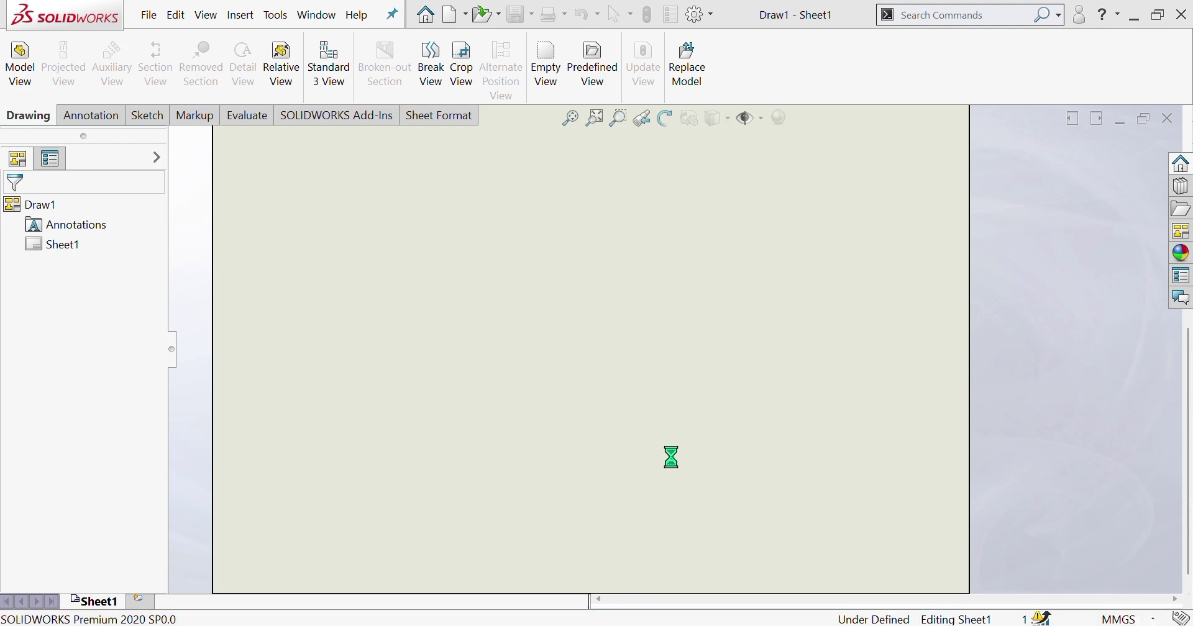
scroll(720, 397, up, 2)
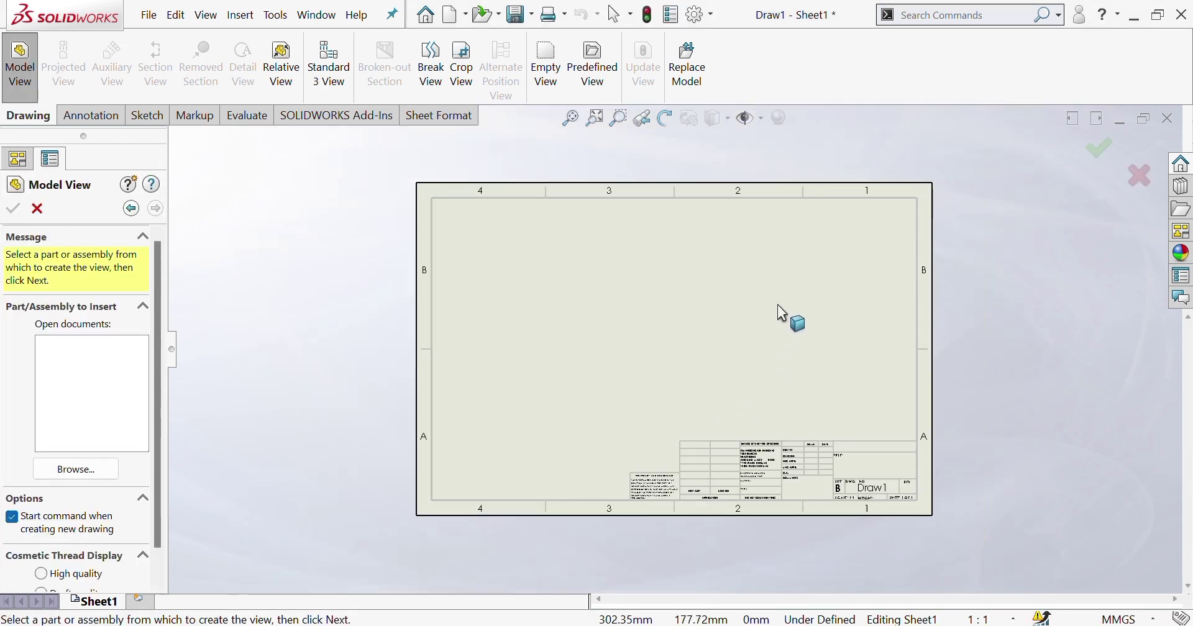
scroll(777, 304, down, 1)
scroll(738, 210, down, 1)
scroll(602, 456, up, 1)
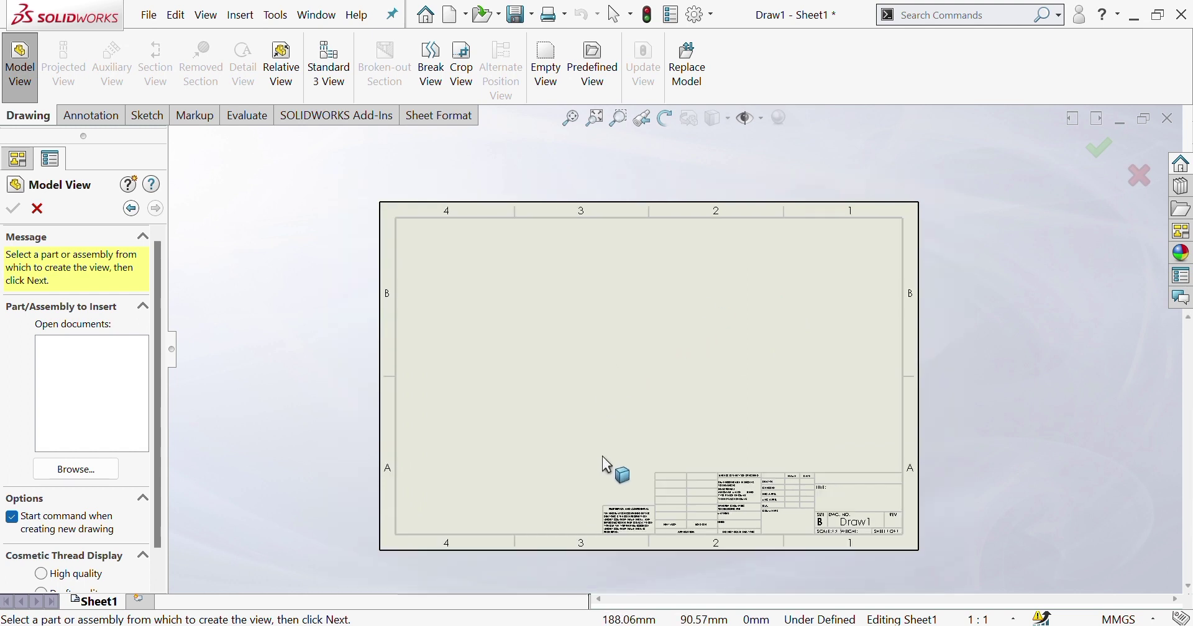
scroll(602, 456, down, 1)
scroll(602, 456, up, 1)
scroll(755, 240, up, 1)
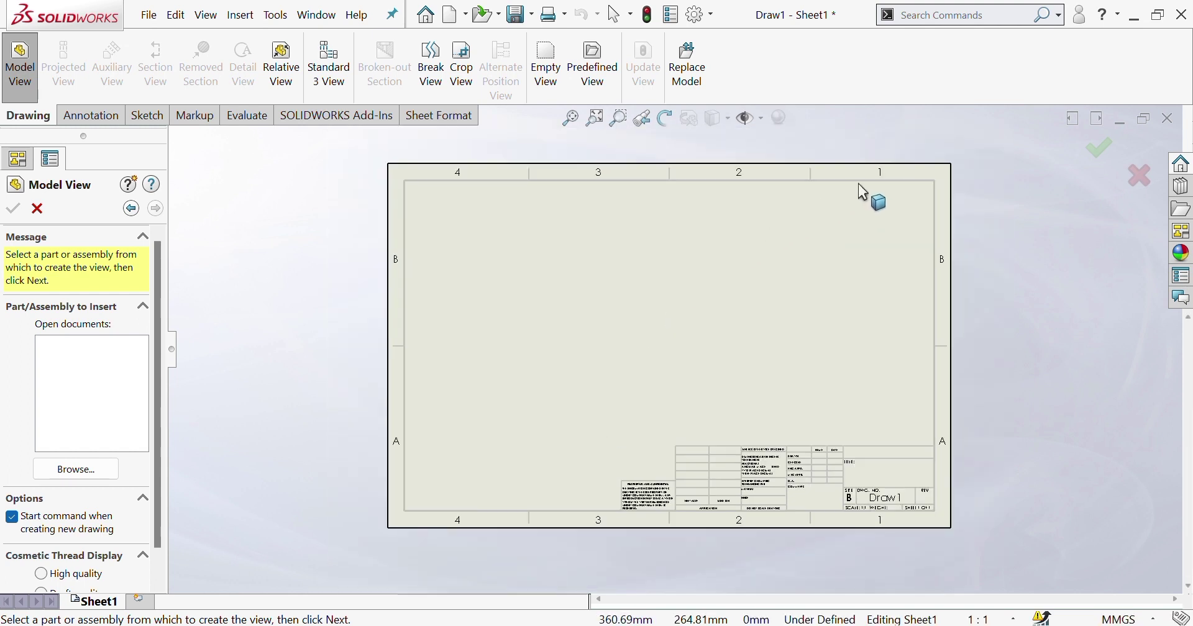
scroll(858, 184, down, 1)
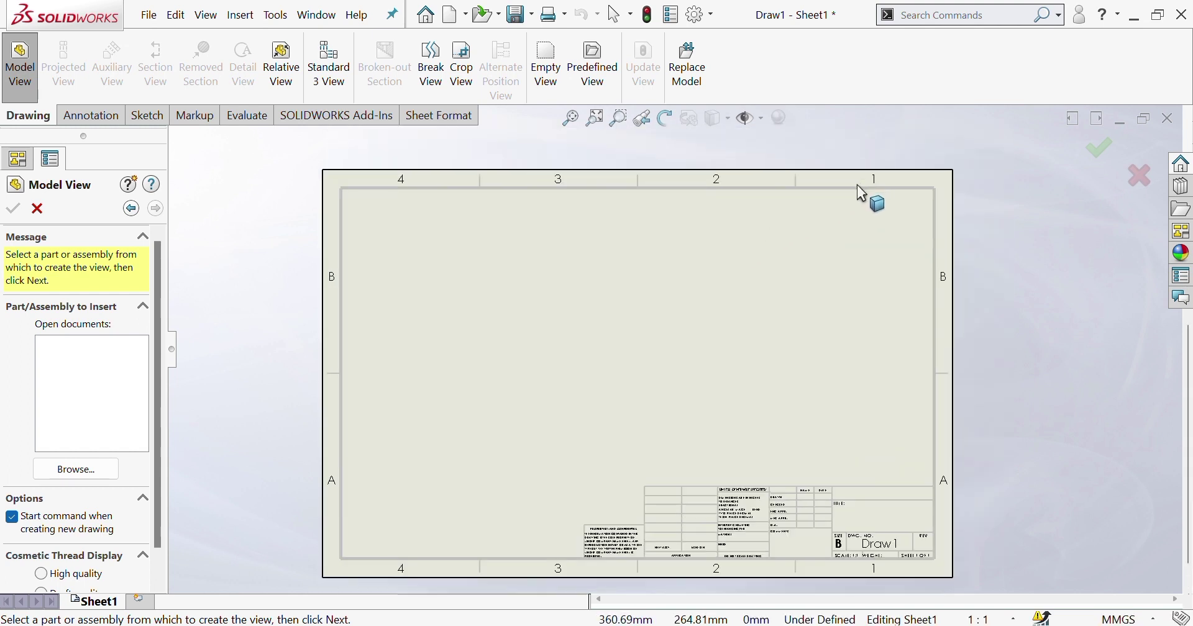
Insert a front view of the exe19 part in the upper-left area of the sheet, without adding projected views
click(69, 472)
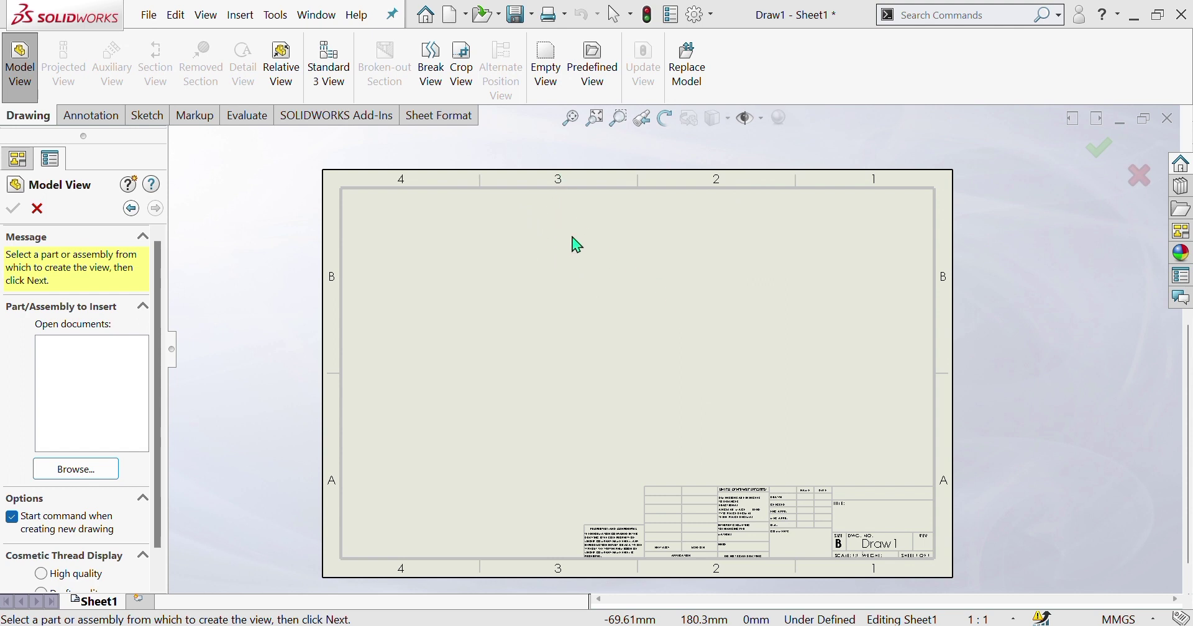
click(725, 468)
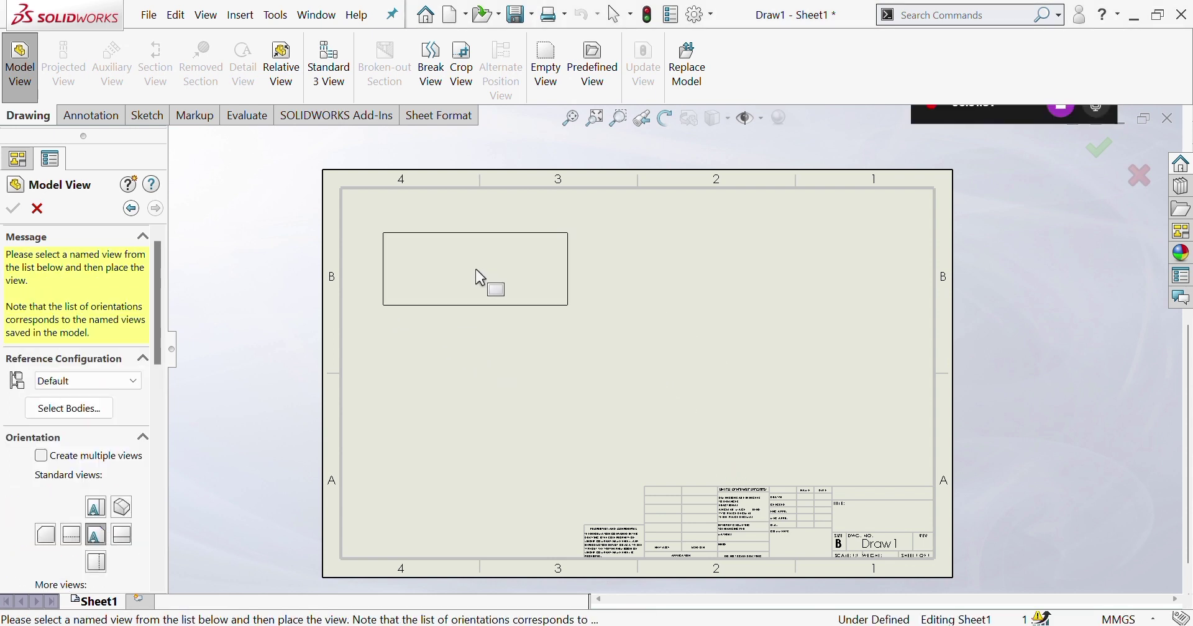
click(479, 276)
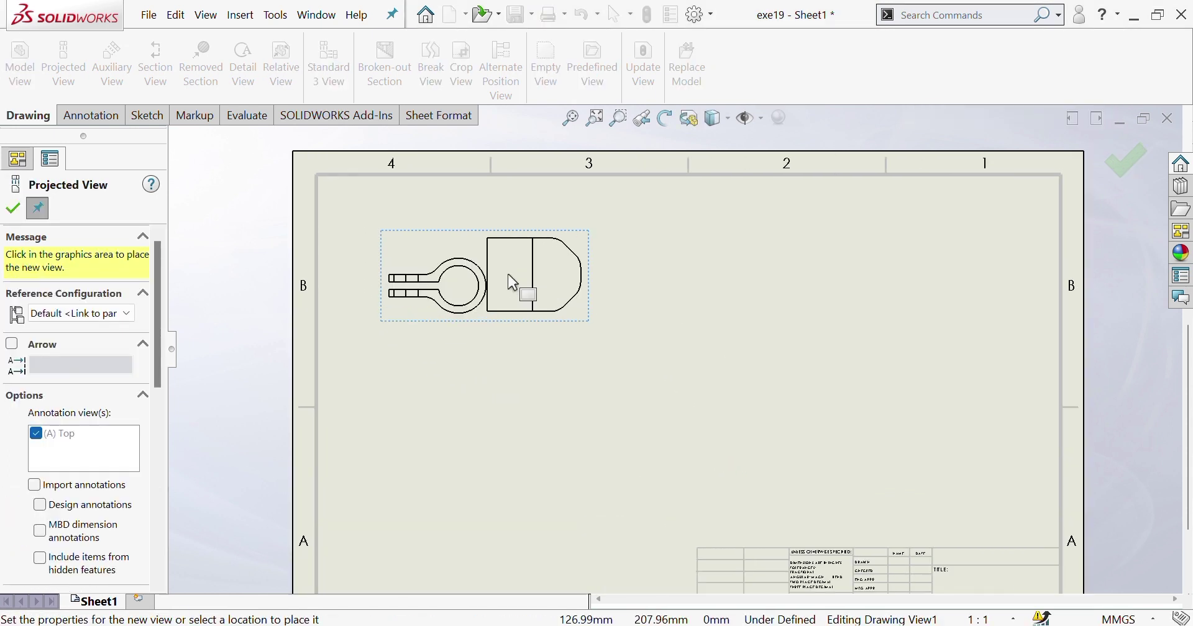
scroll(546, 298, down, 4)
scroll(469, 327, up, 5)
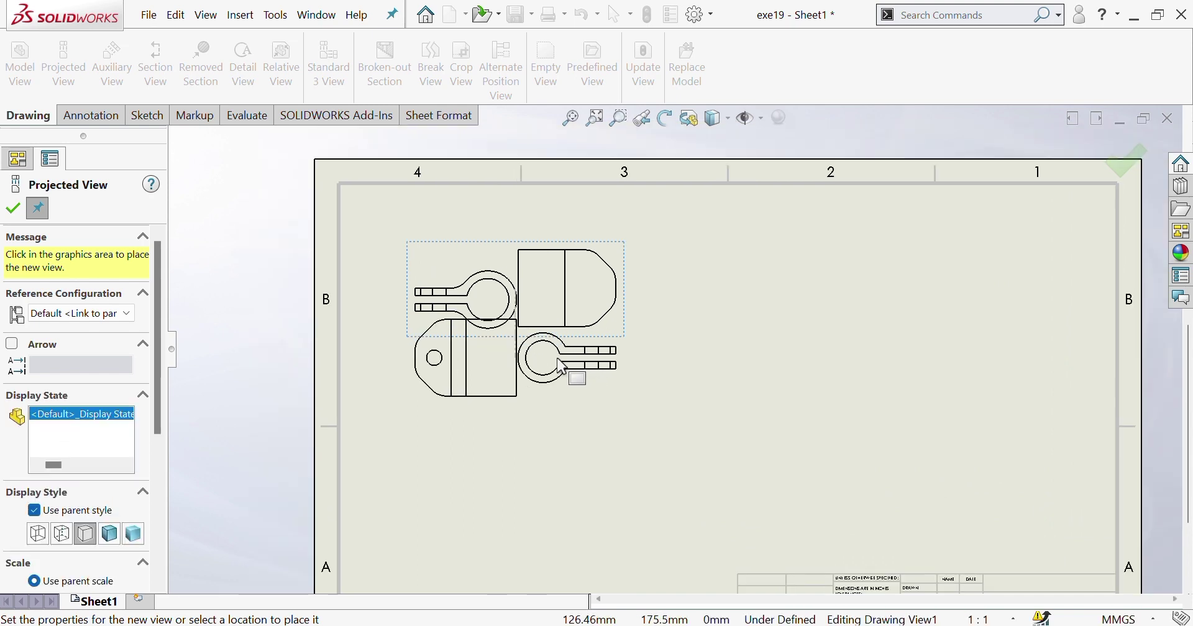
scroll(546, 311, down, 3)
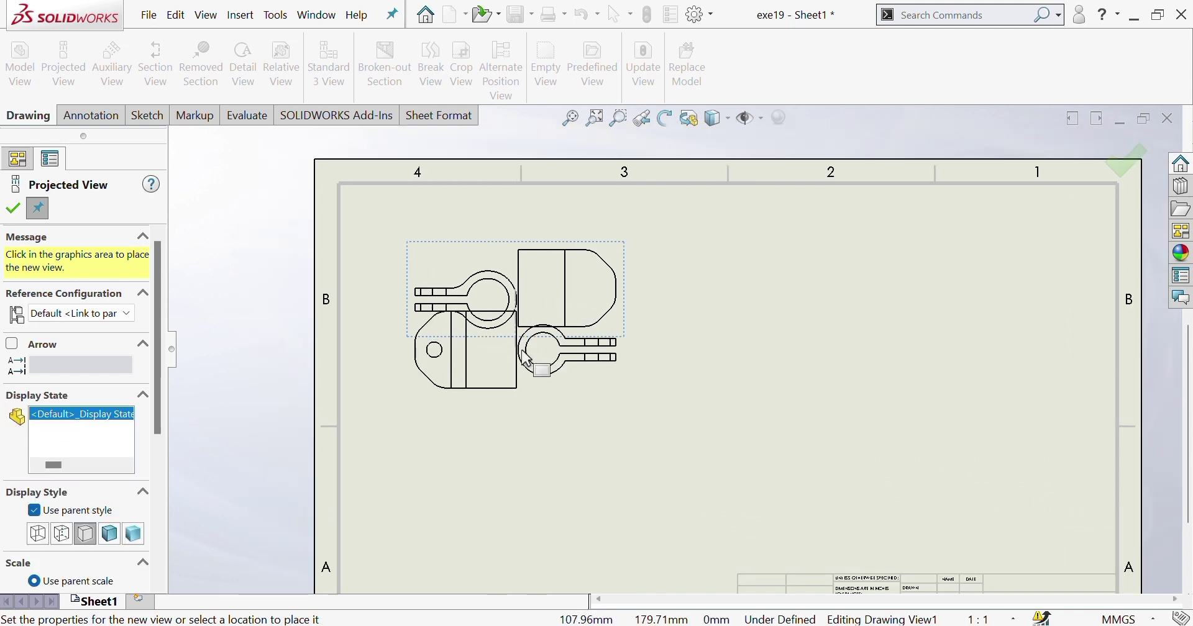
scroll(540, 335, up, 3)
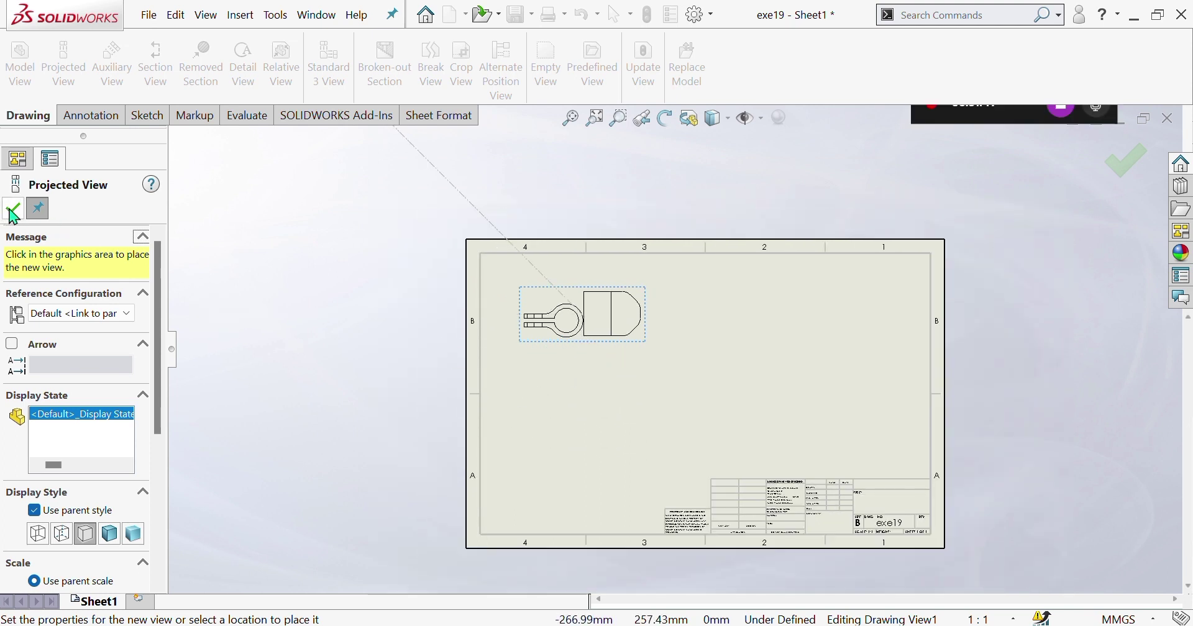
click(12, 208)
scroll(632, 393, up, 2)
scroll(804, 364, down, 2)
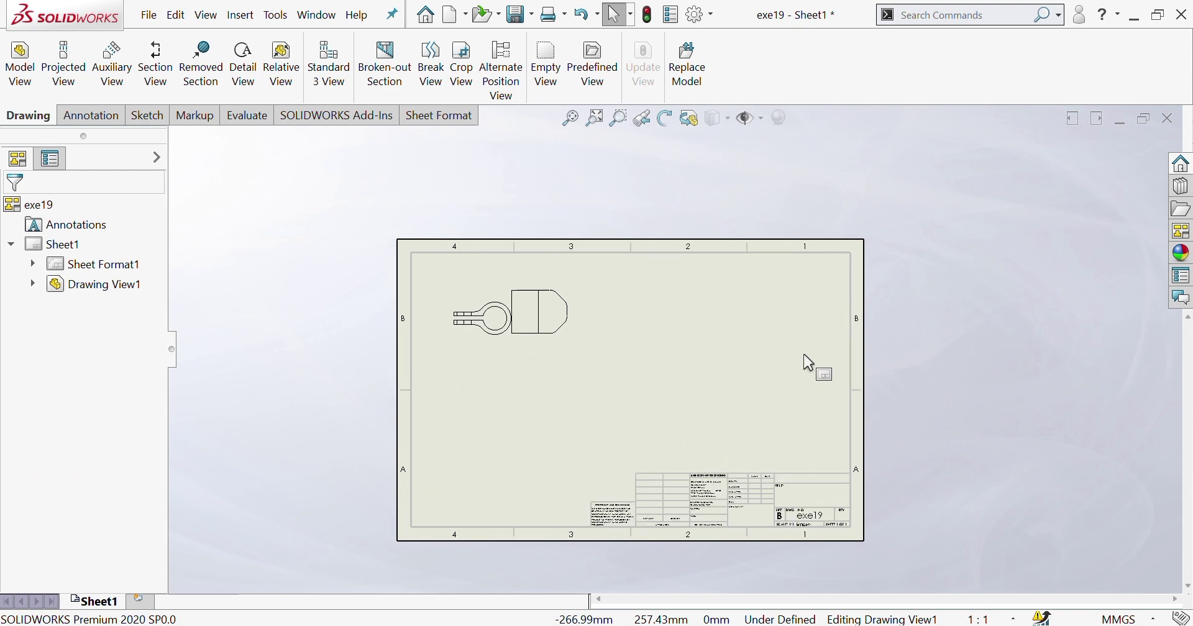
Load the exe19 model's views into the View Palette
click(1183, 231)
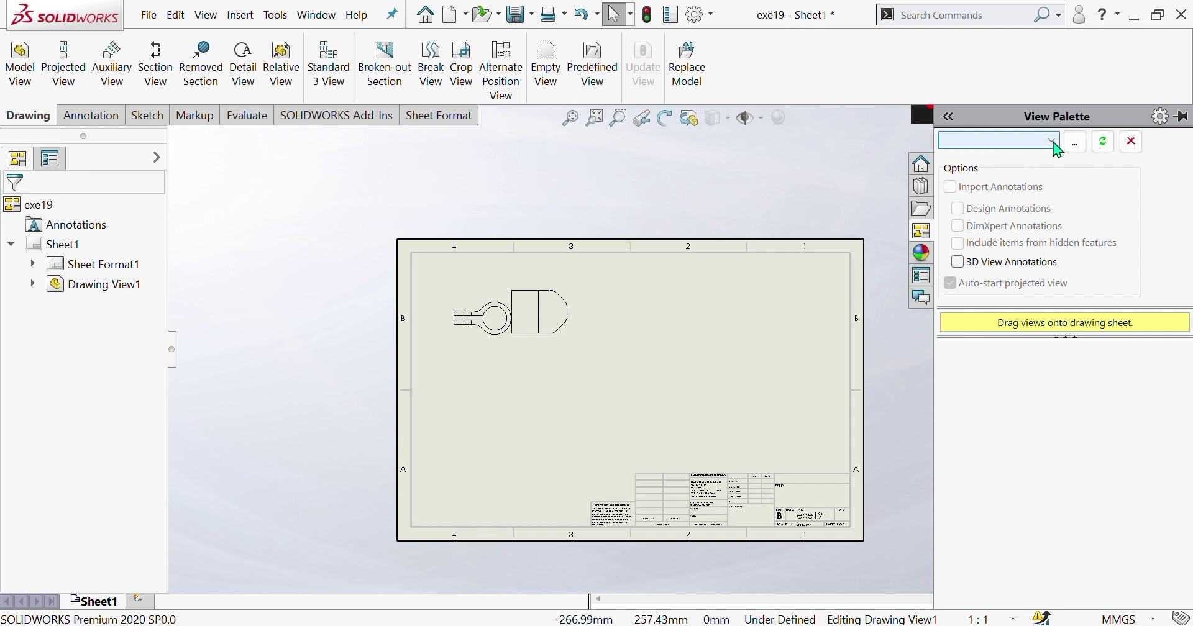
click(1058, 147)
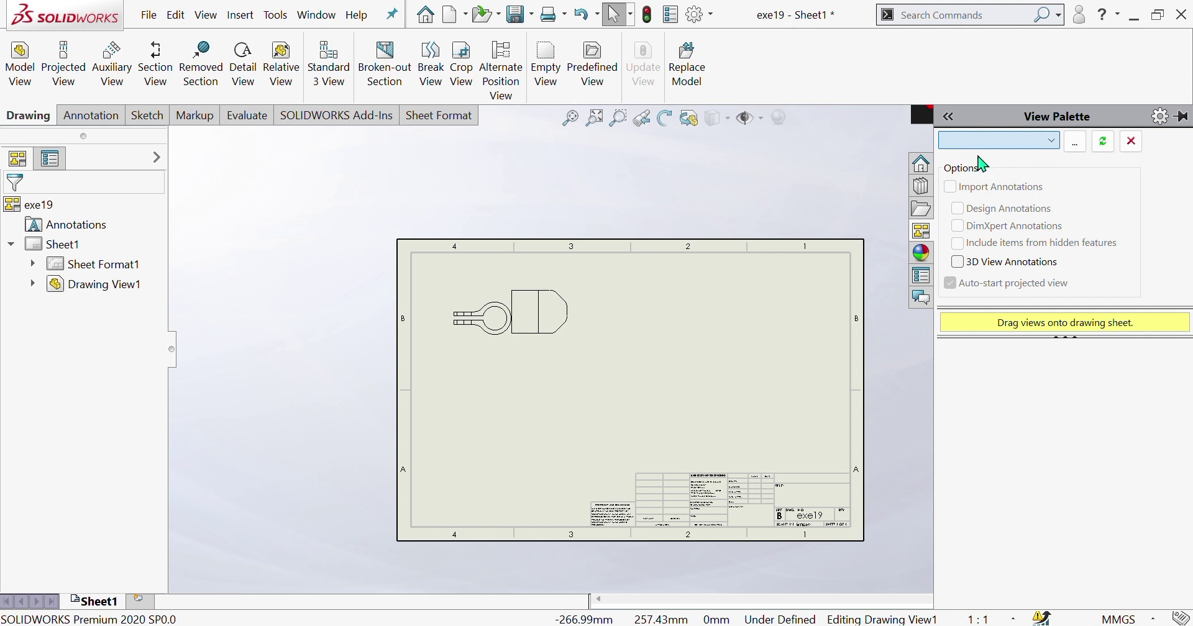
click(978, 156)
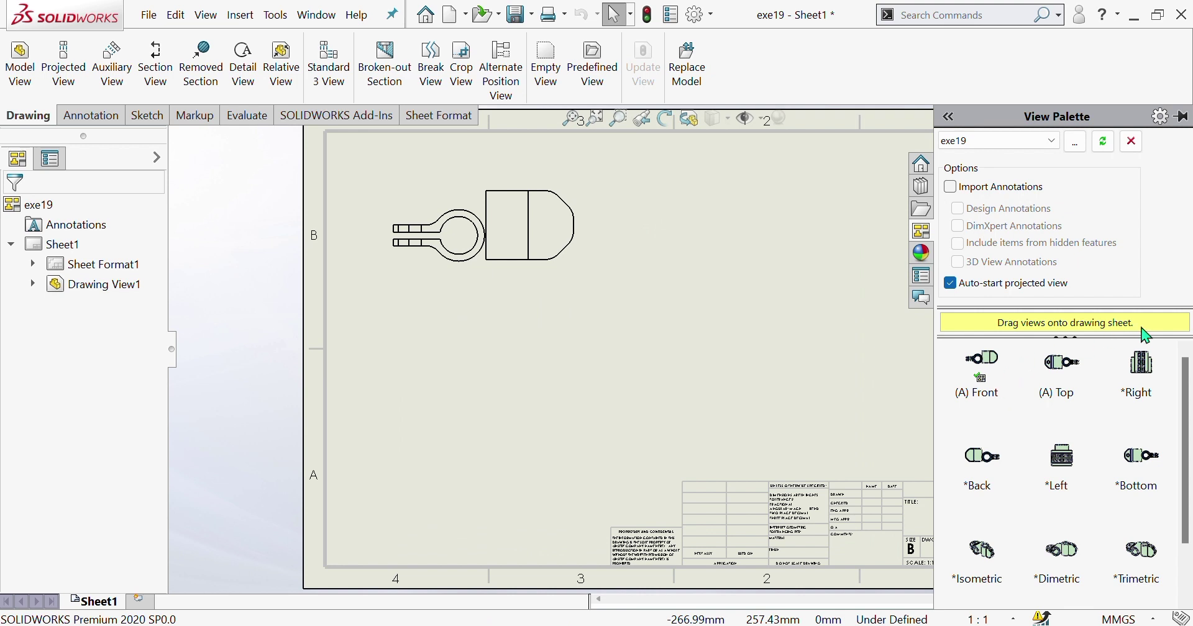
Move the front view sideways toward the upper middle of the sheet, leaving space beside it in zone B4
scroll(799, 348, up, 1)
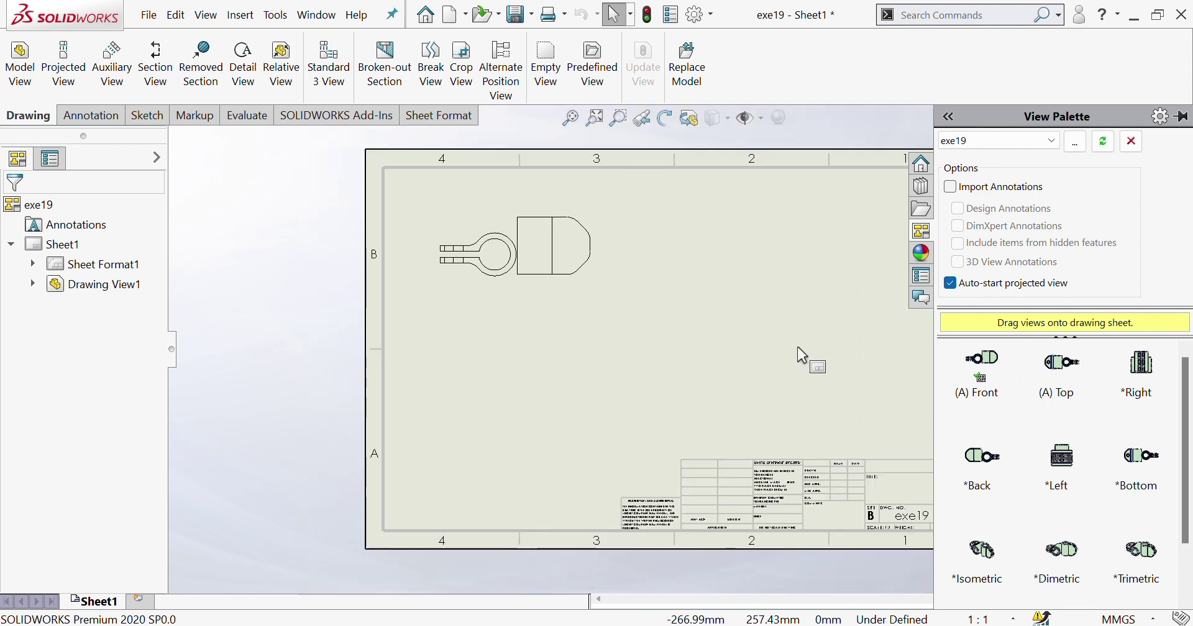
scroll(860, 326, up, 1)
scroll(859, 326, down, 1)
scroll(846, 345, up, 1)
scroll(843, 352, down, 1)
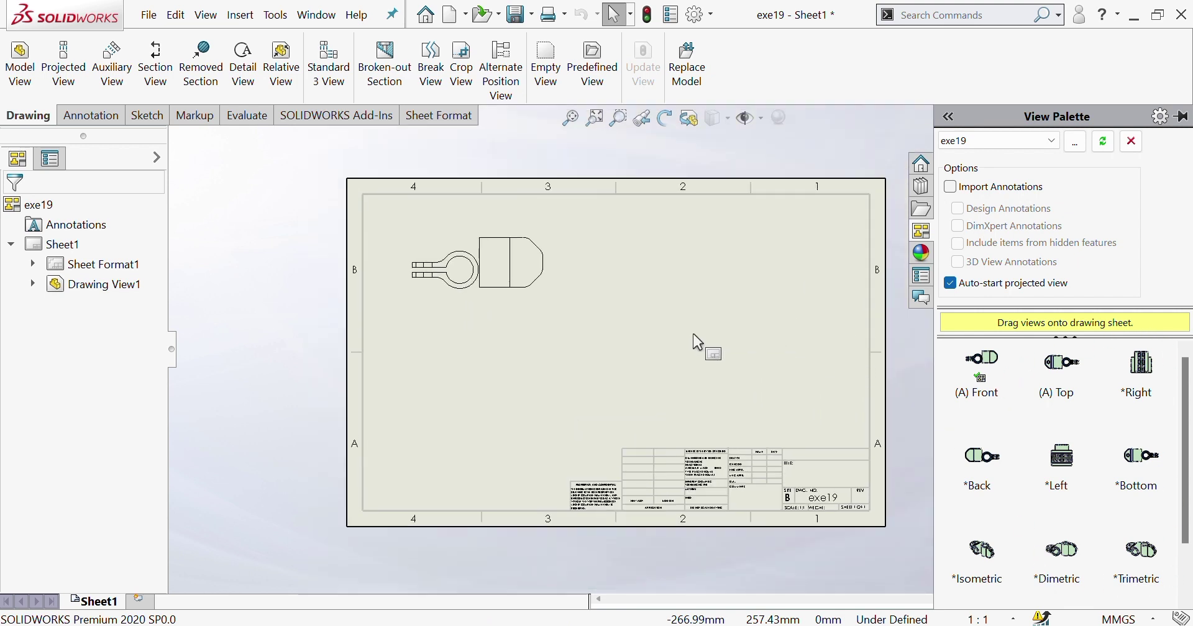
scroll(579, 294, down, 1)
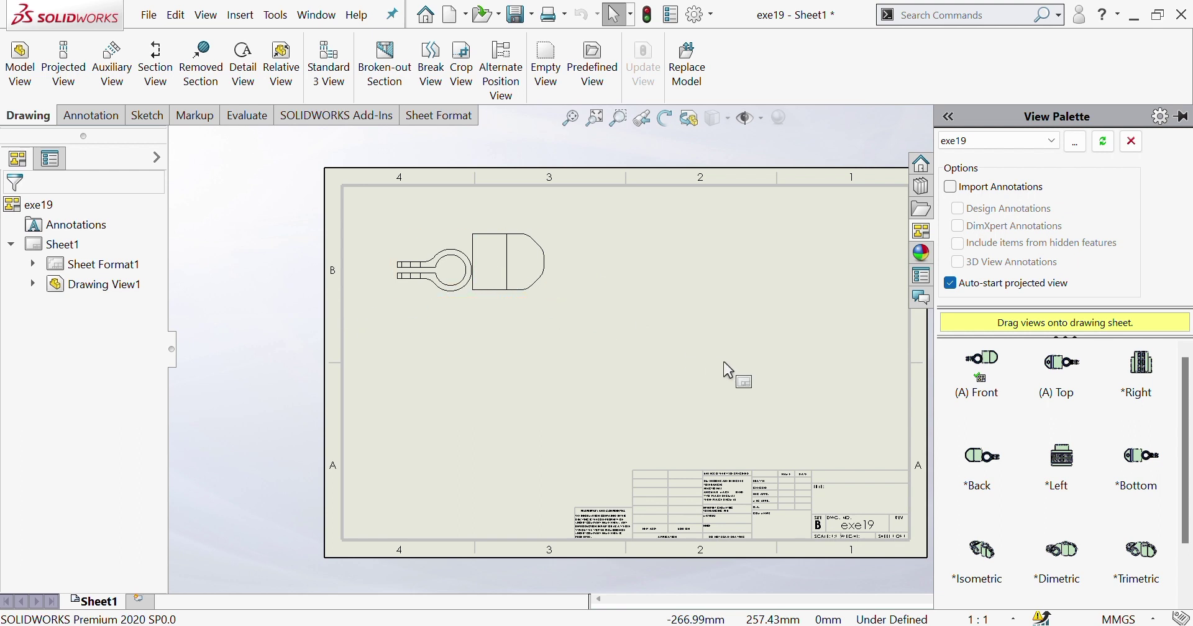
scroll(806, 426, up, 1)
scroll(806, 426, down, 1)
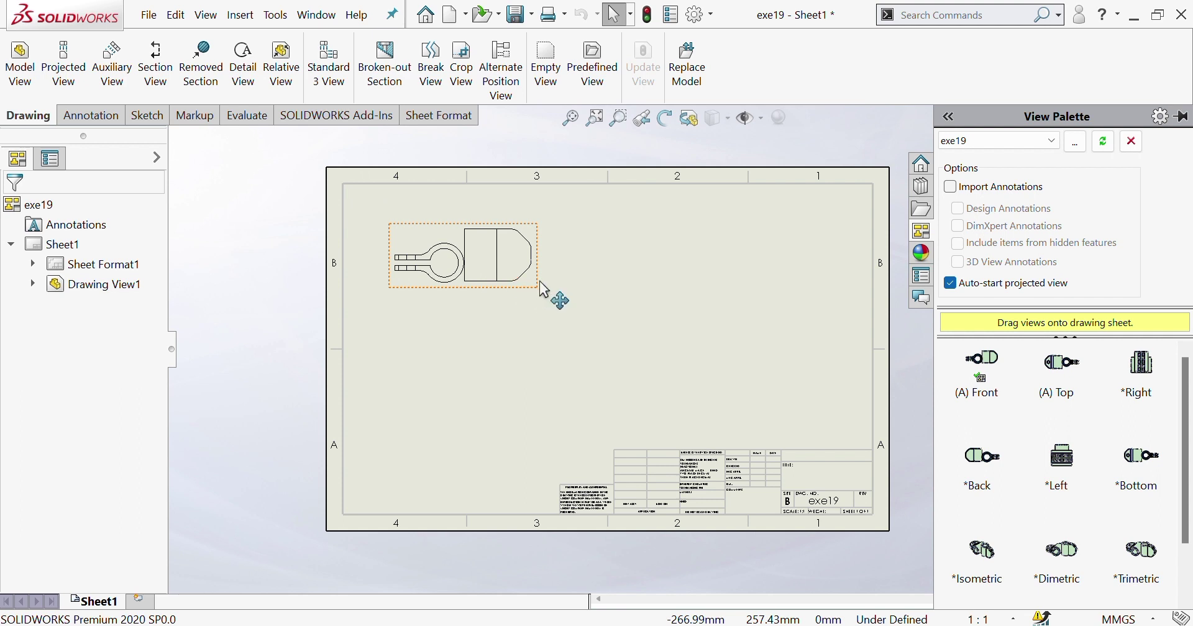
mouse_move(542, 285)
mouse_down()
mouse_move(638, 294)
mouse_move(607, 286)
mouse_move(670, 283)
mouse_up()
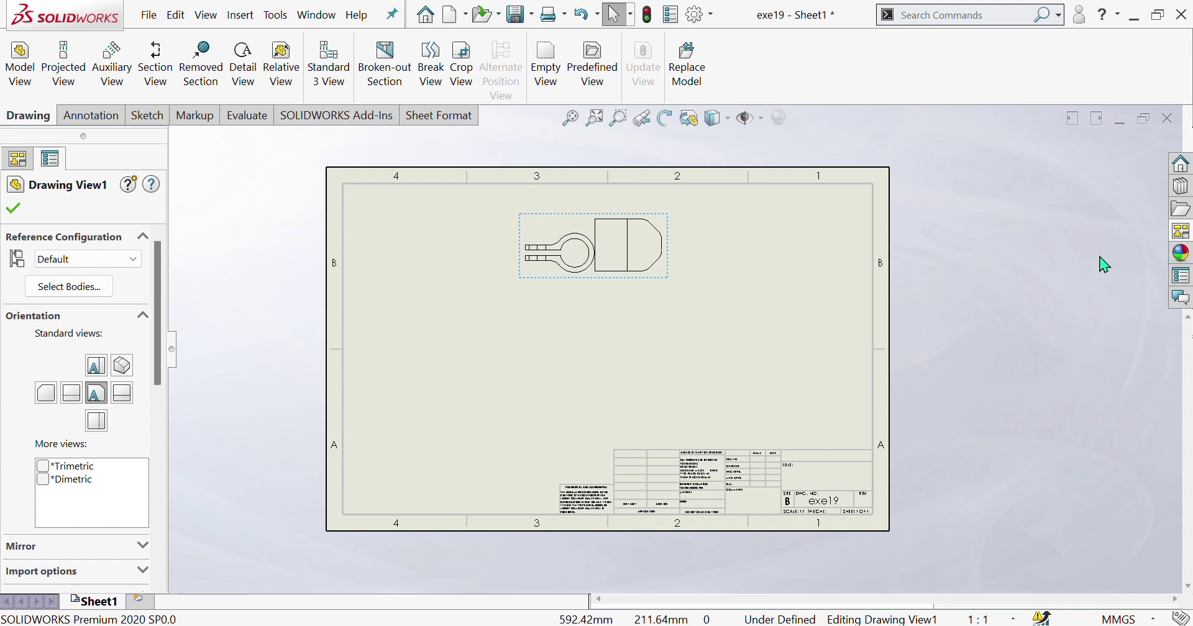
Place the exe19 Right view to the left of the front view, aligned with it, without further projected views
click(1185, 231)
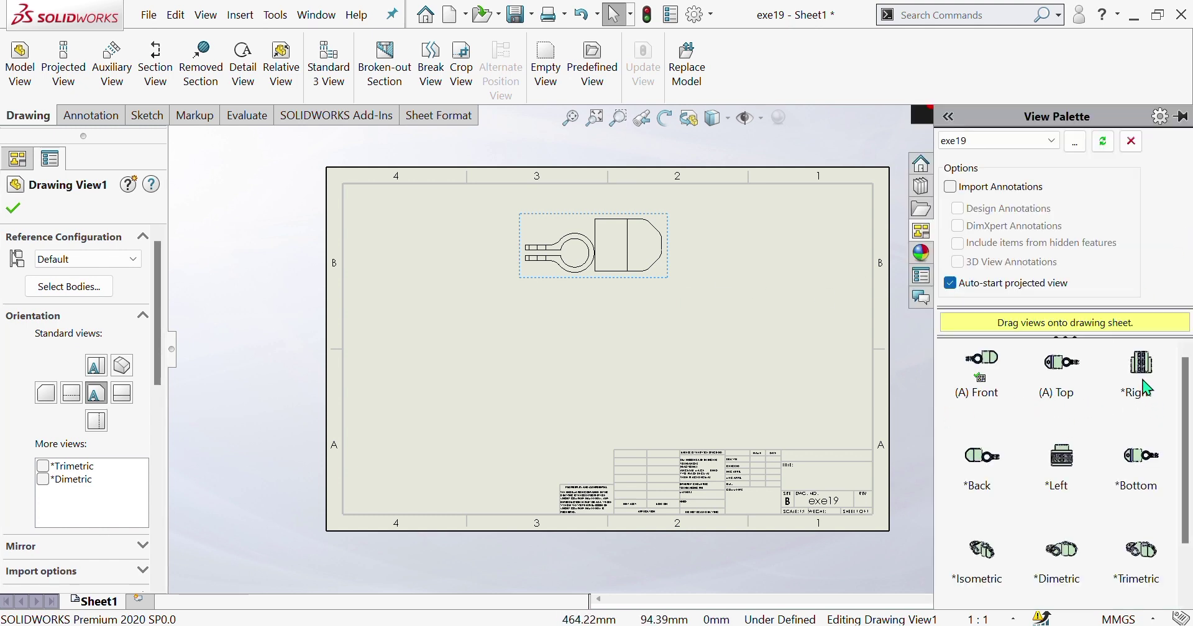
mouse_move(1146, 385)
mouse_down()
mouse_move(720, 381)
mouse_move(602, 357)
mouse_move(1118, 373)
mouse_move(887, 246)
mouse_move(412, 251)
mouse_up()
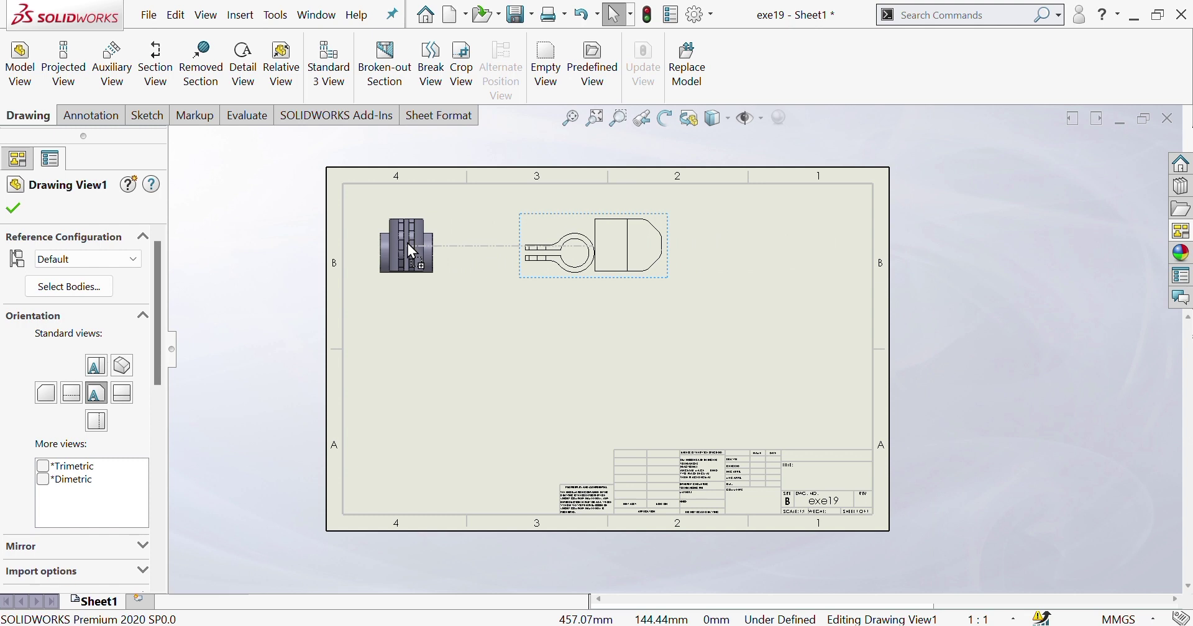
drag(410, 243, 411, 246)
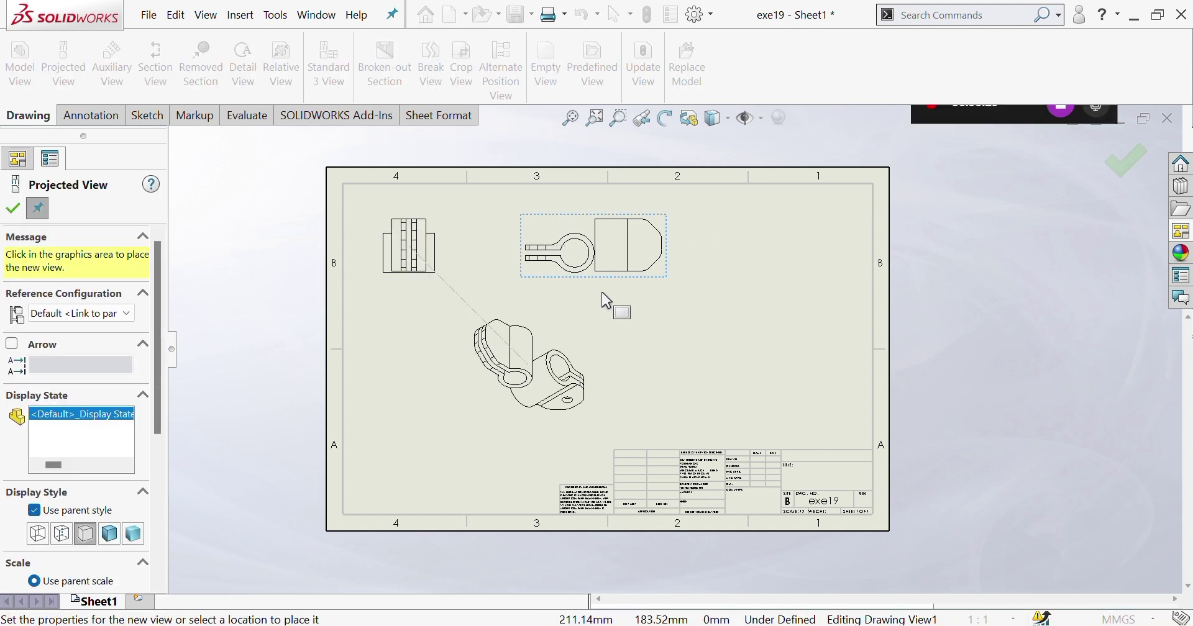
click(9, 209)
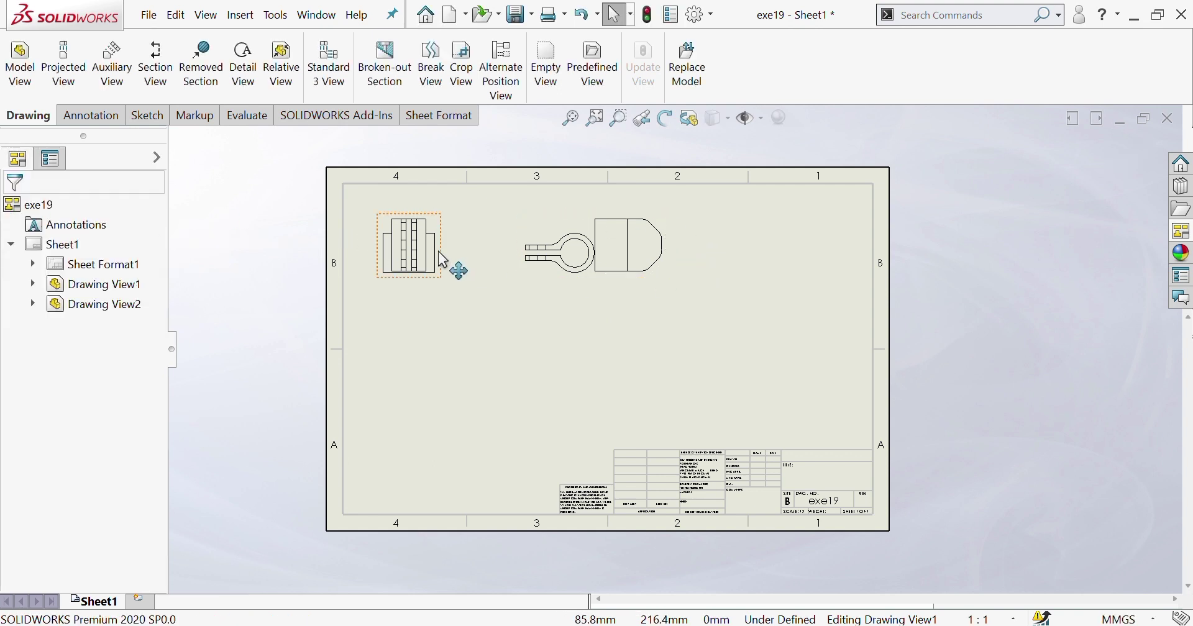
Place the exe19 Top view below the front view, aligned with it, without further projected views
scroll(431, 250, down, 1)
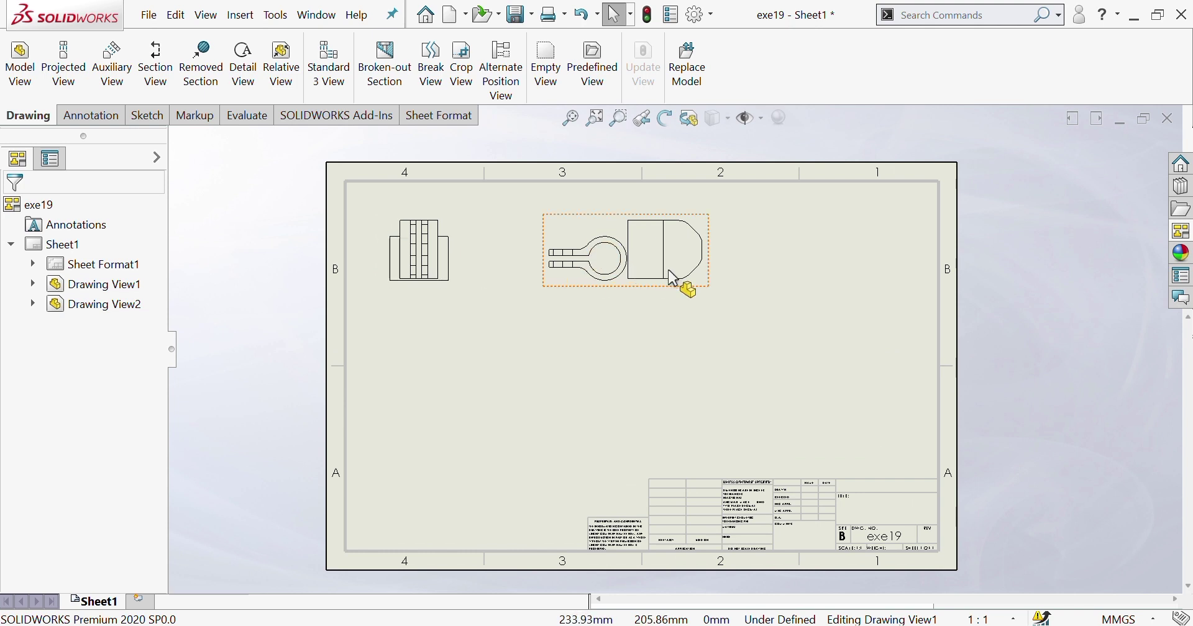
click(1180, 230)
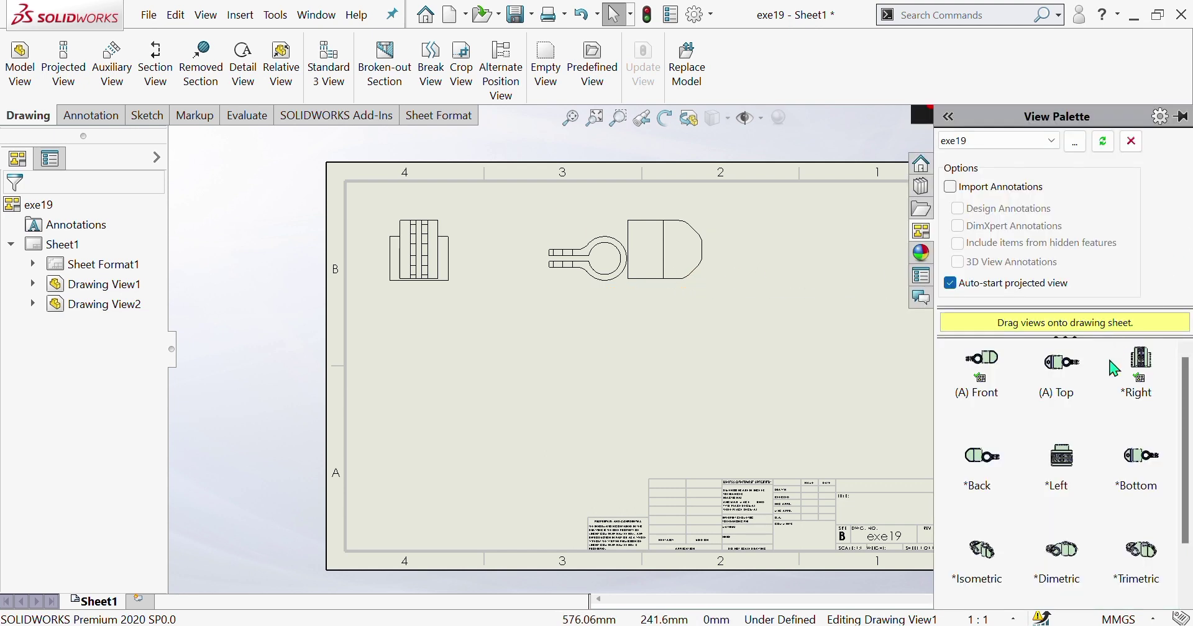
drag(1067, 383, 700, 413)
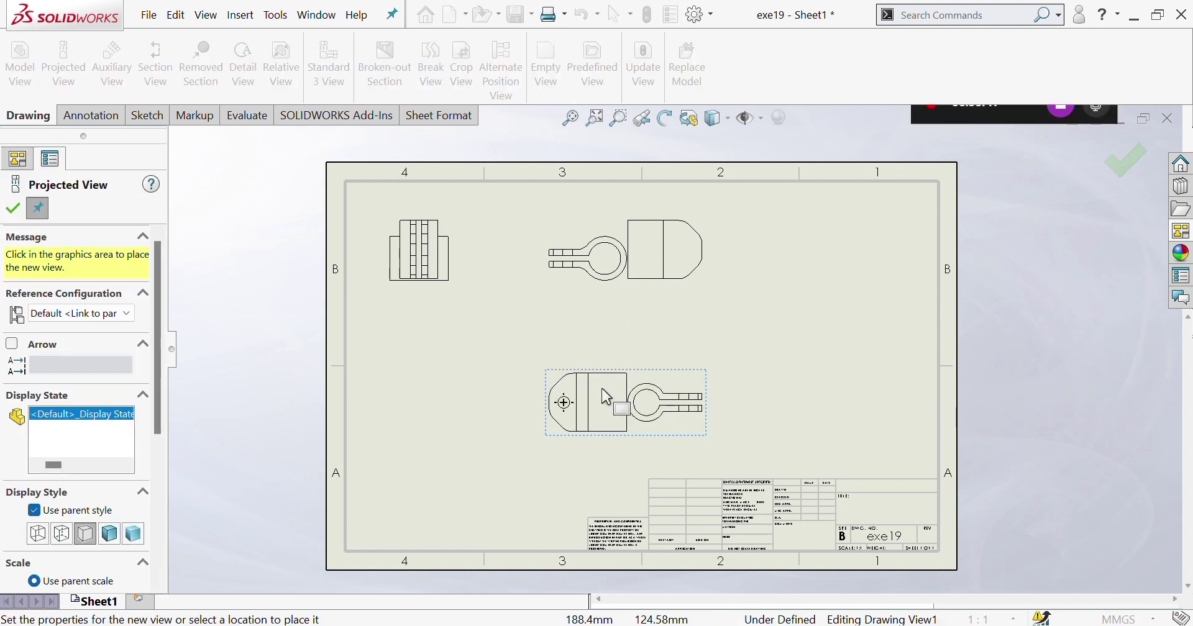
click(13, 208)
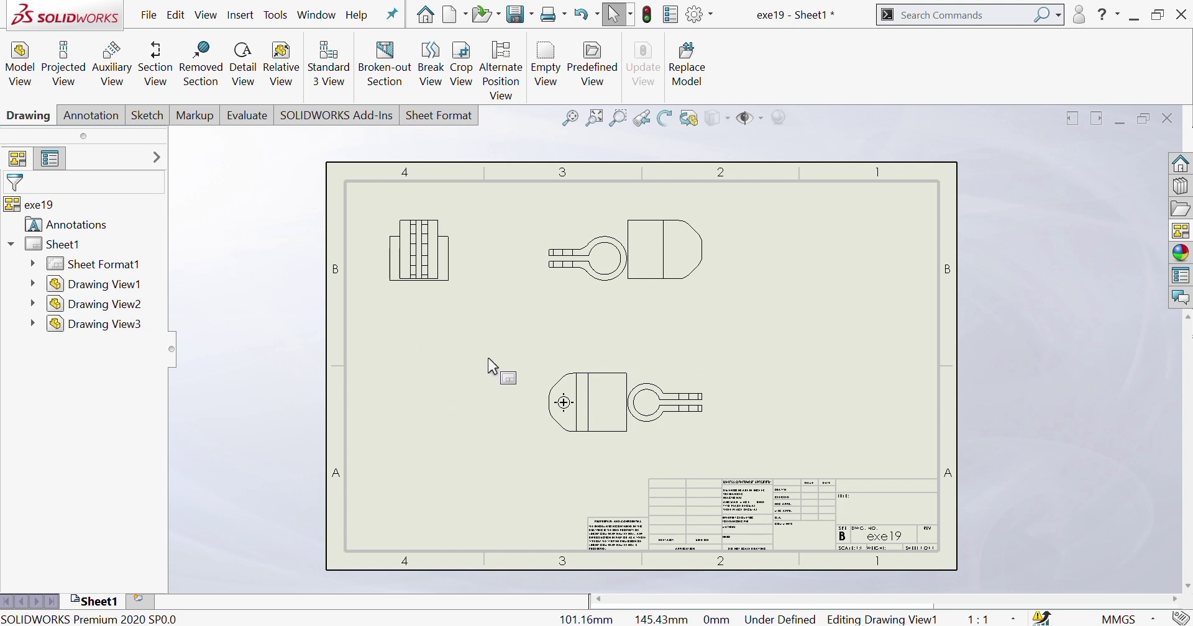
Place the exe19 Isometric view in the lower-left area of the sheet, below the right view
click(1182, 236)
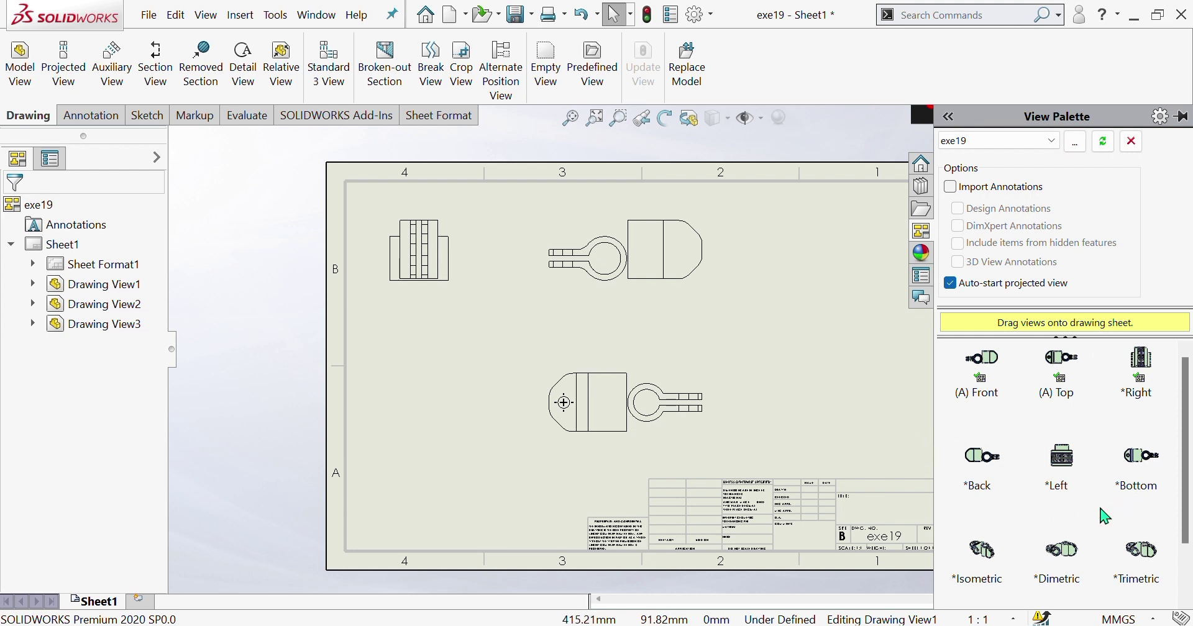
mouse_move(980, 559)
mouse_down()
mouse_move(427, 406)
mouse_move(438, 412)
mouse_up()
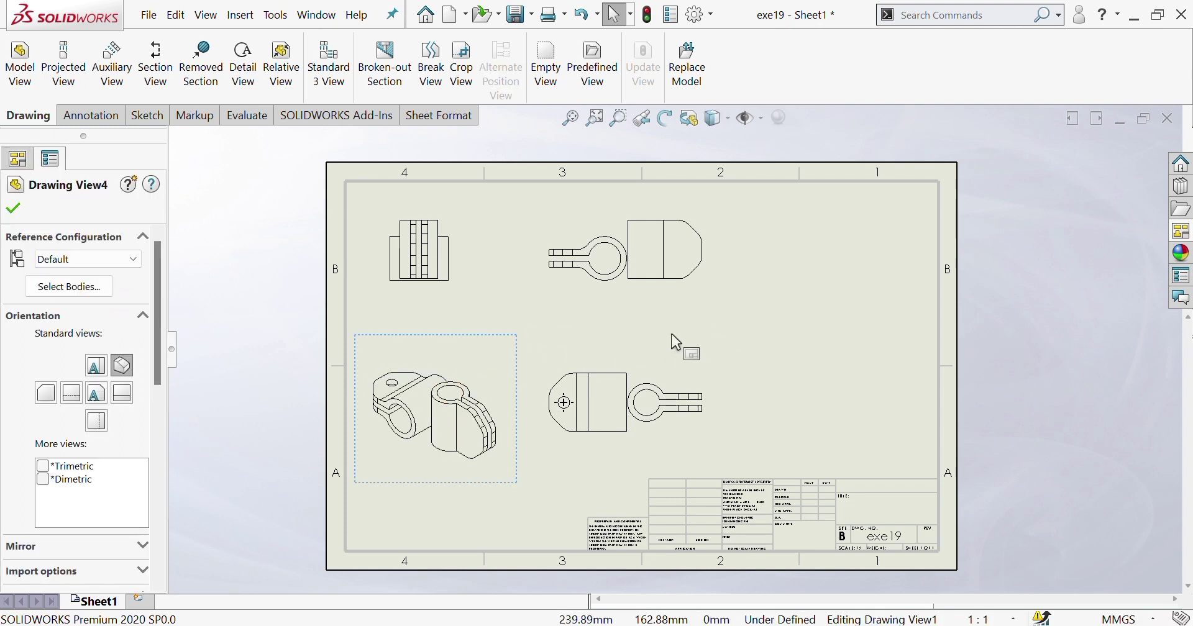
scroll(714, 370, up, 2)
scroll(715, 369, down, 1)
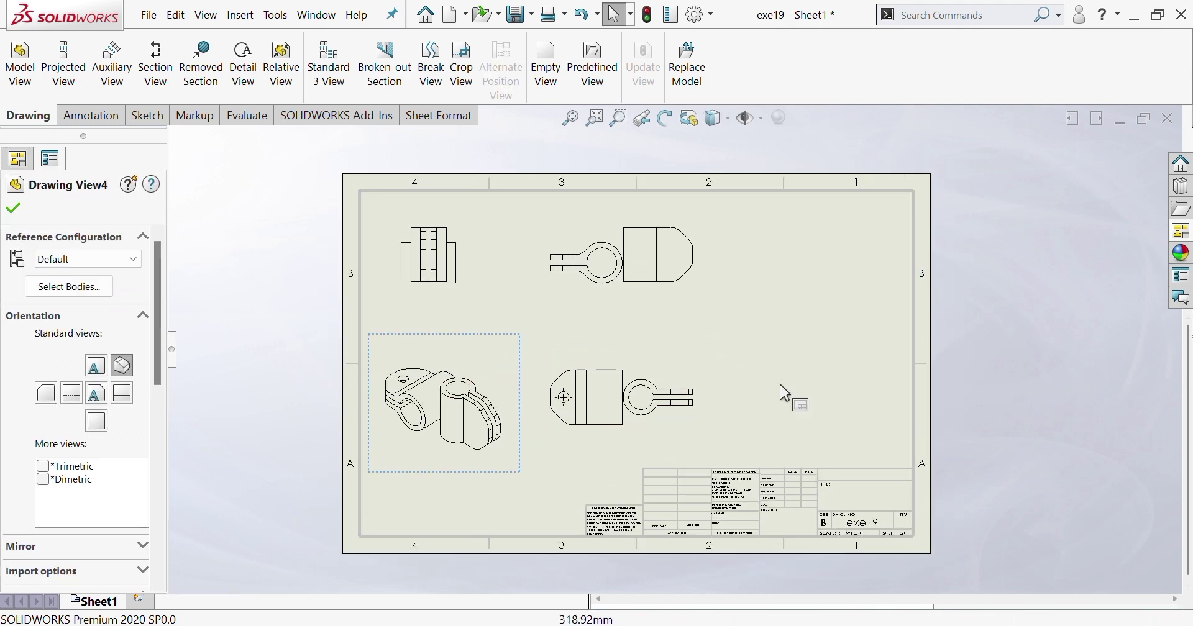
Examine the remaining exe19 views available in the View Palette
click(1182, 239)
scroll(1081, 446, down, 2)
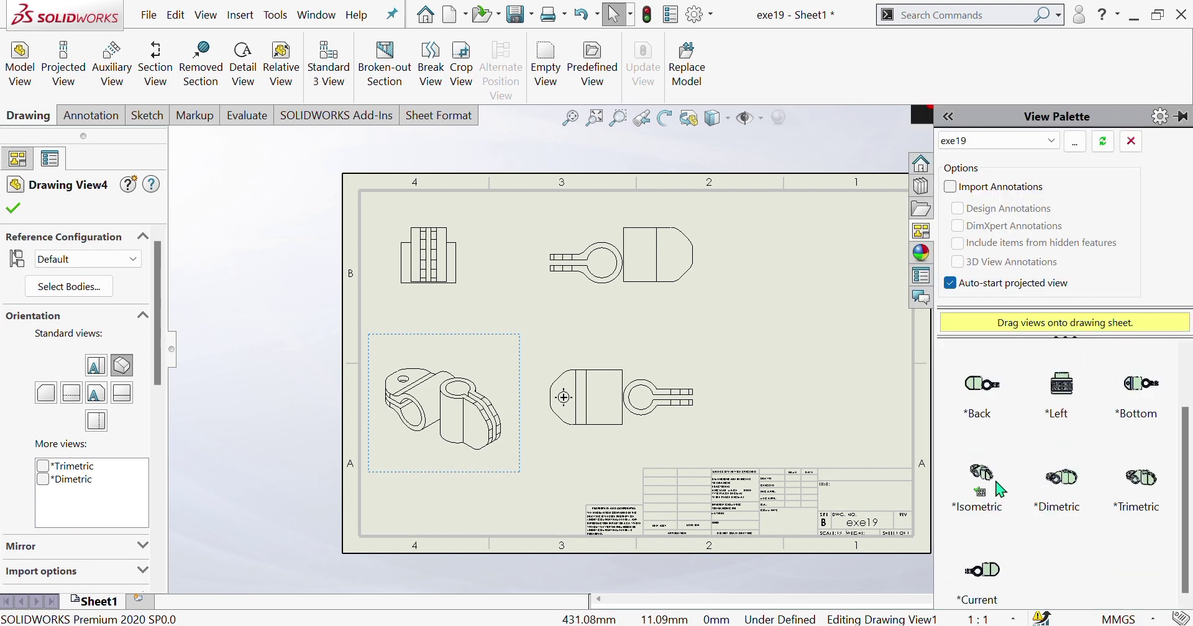
scroll(1015, 489, up, 2)
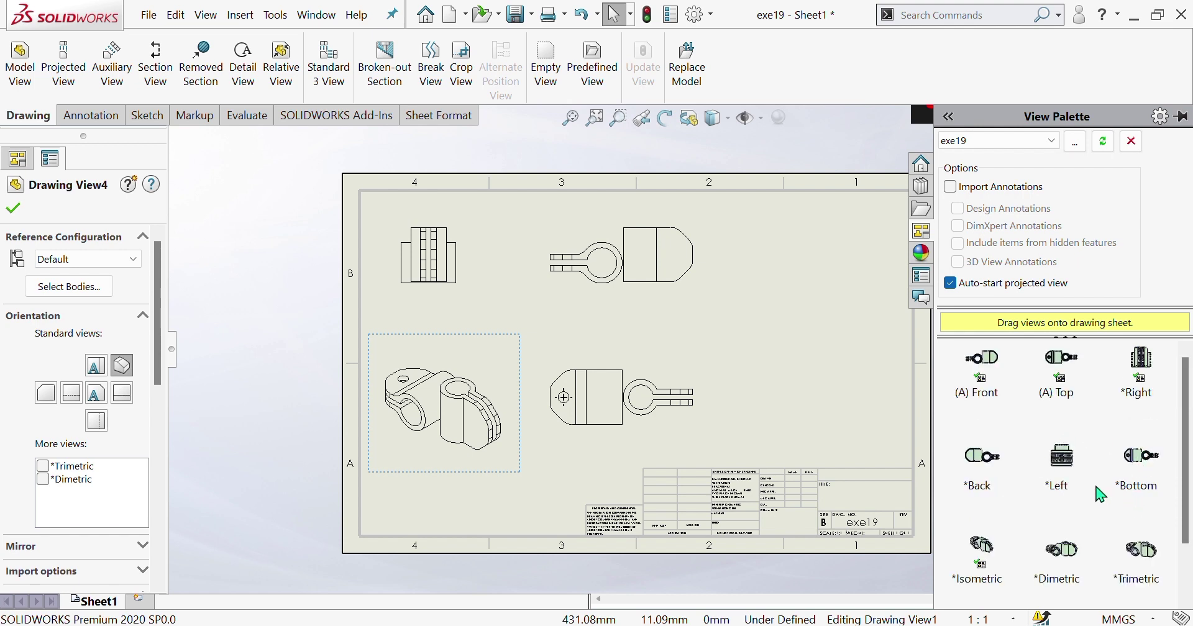
scroll(997, 492, down, 2)
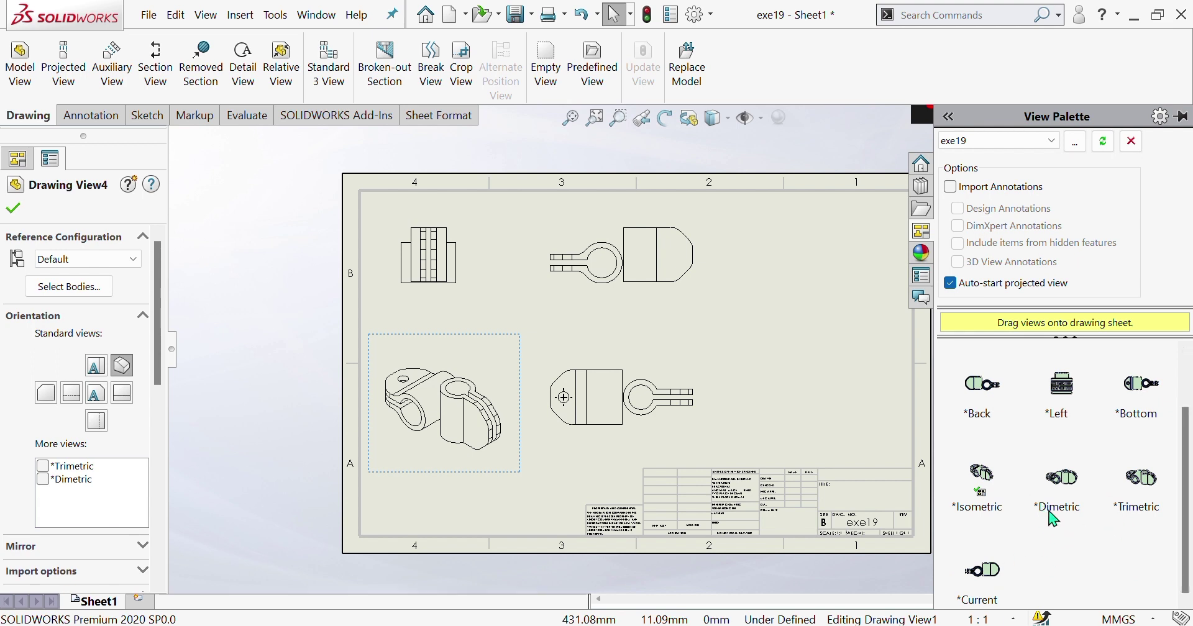
scroll(1054, 518, up, 2)
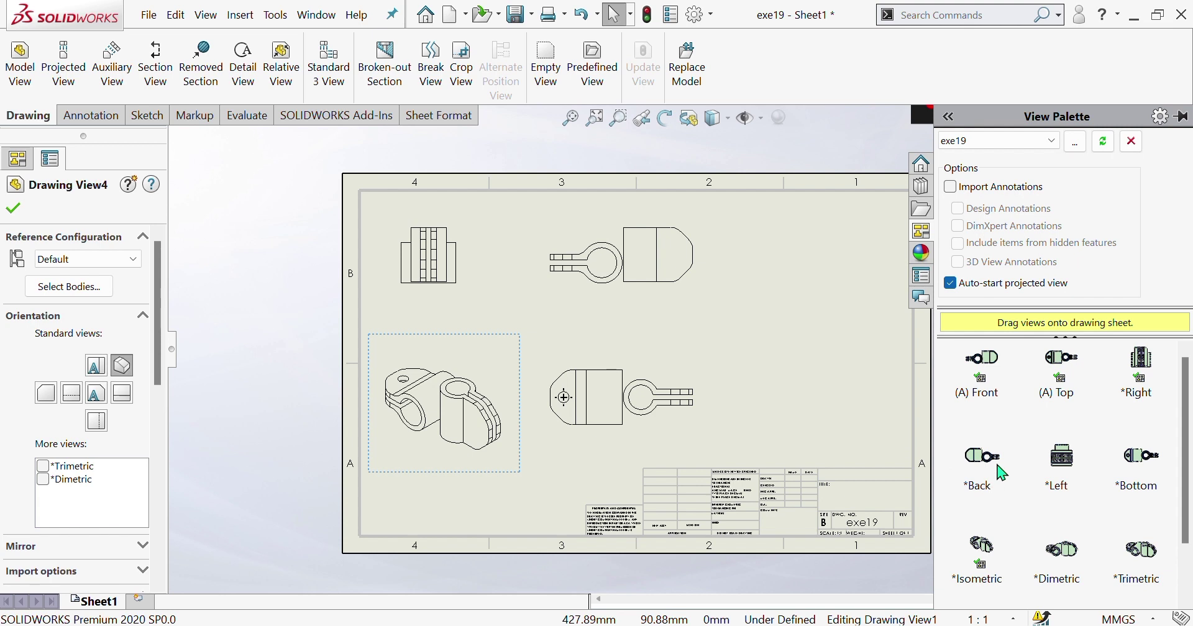
drag(1001, 472, 831, 437)
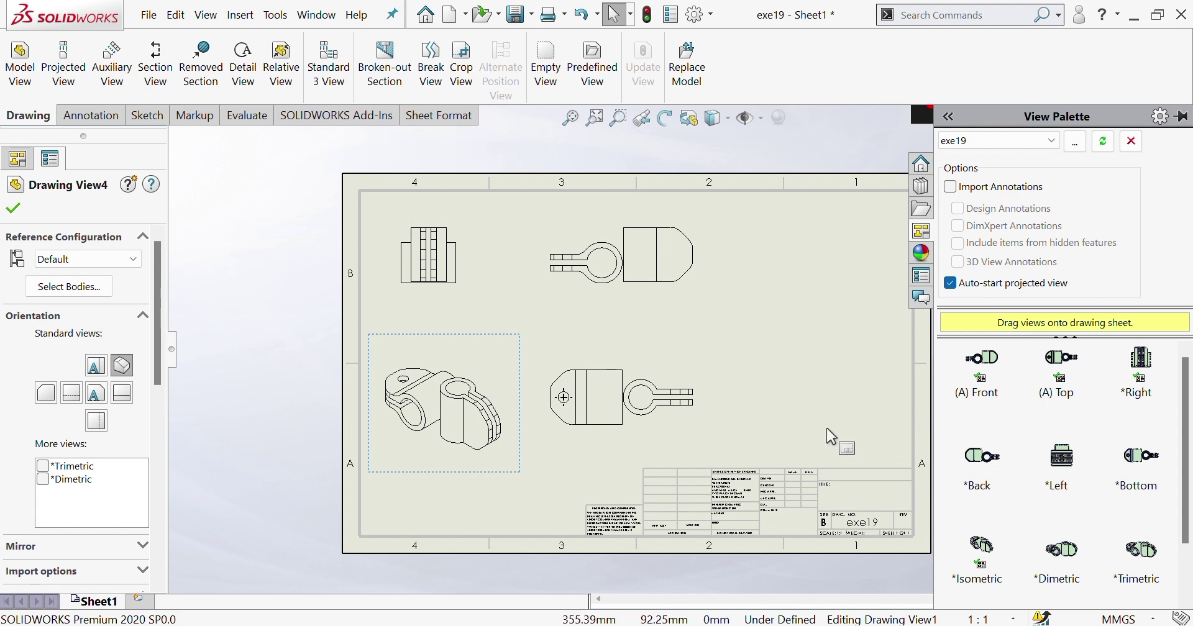
Move the front view and its aligned top view toward the sheet's right side, and shift the isometric view slightly right
drag(832, 437, 873, 356)
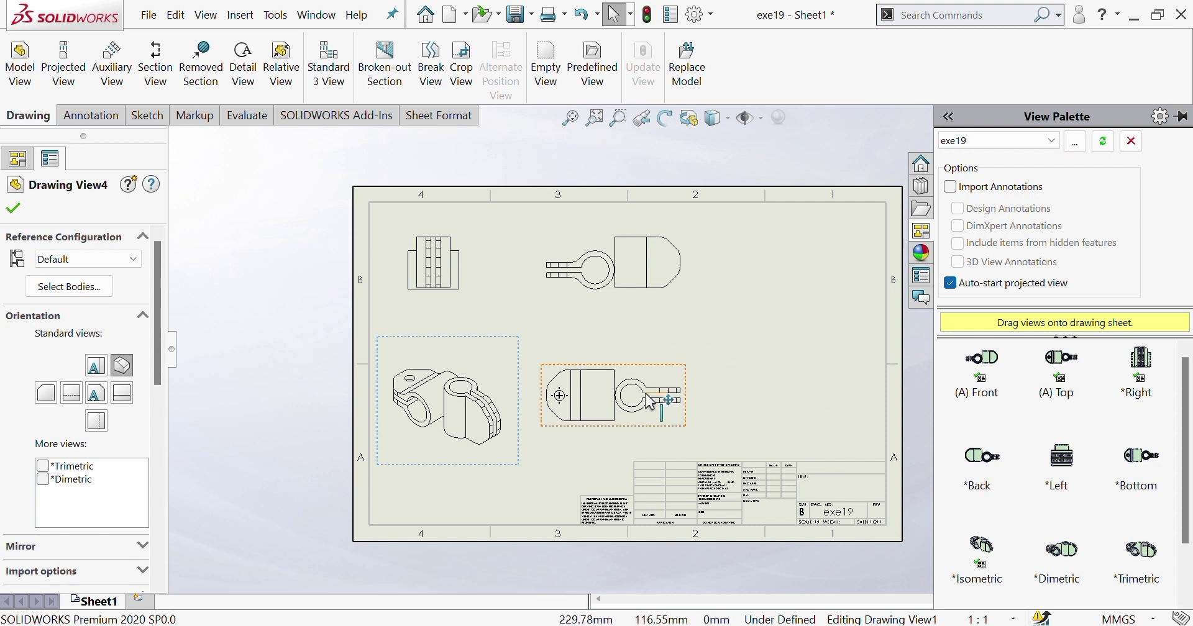
scroll(650, 236, down, 1)
mouse_move(692, 306)
mouse_down()
mouse_move(852, 311)
mouse_move(628, 353)
mouse_move(871, 300)
mouse_move(823, 309)
mouse_up()
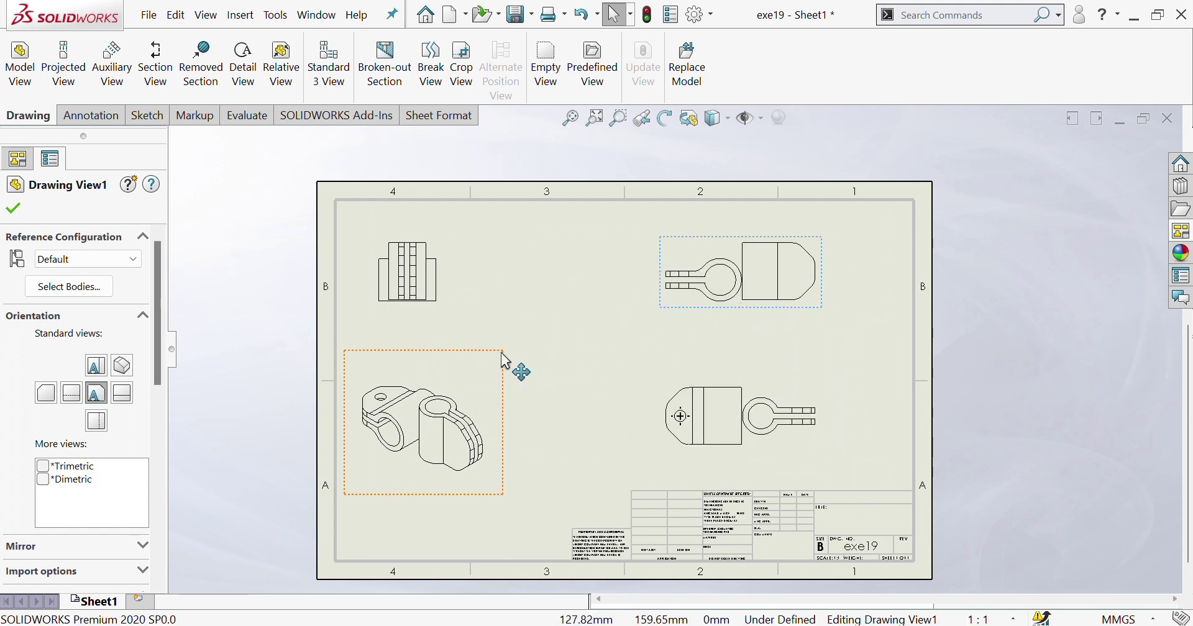
mouse_move(524, 367)
mouse_down()
mouse_move(535, 352)
mouse_move(515, 305)
mouse_move(529, 349)
mouse_up()
click(532, 256)
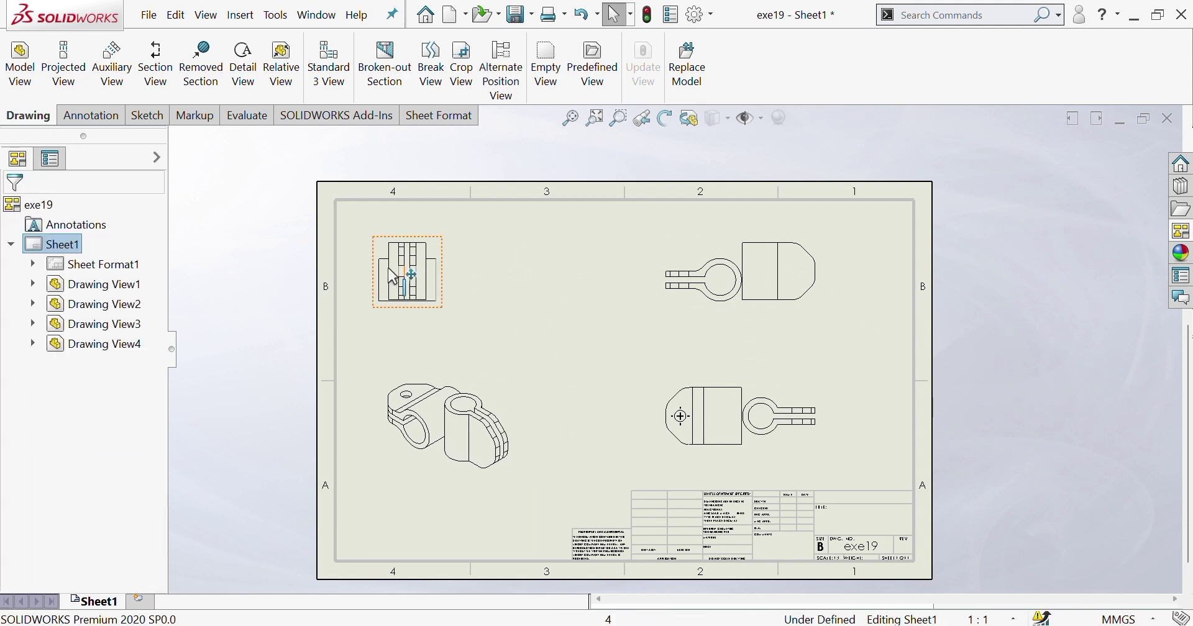
Dimension the width of the upper edge in the exe19 Right view with Smart Dimension, placing the dimension above the view
click(88, 115)
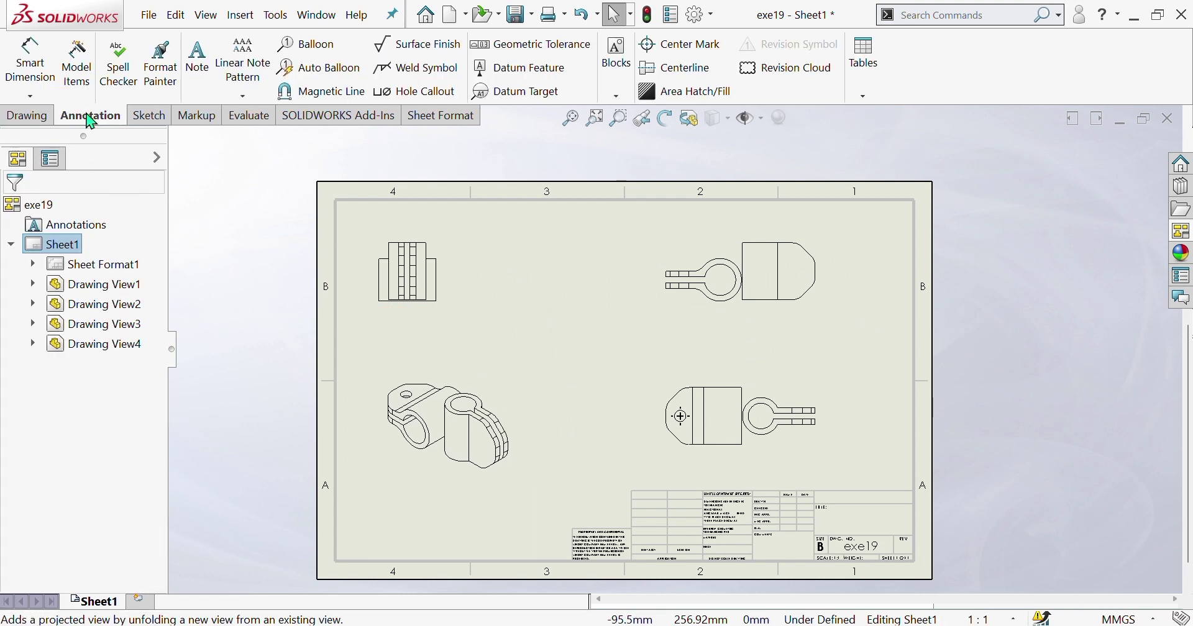
click(42, 64)
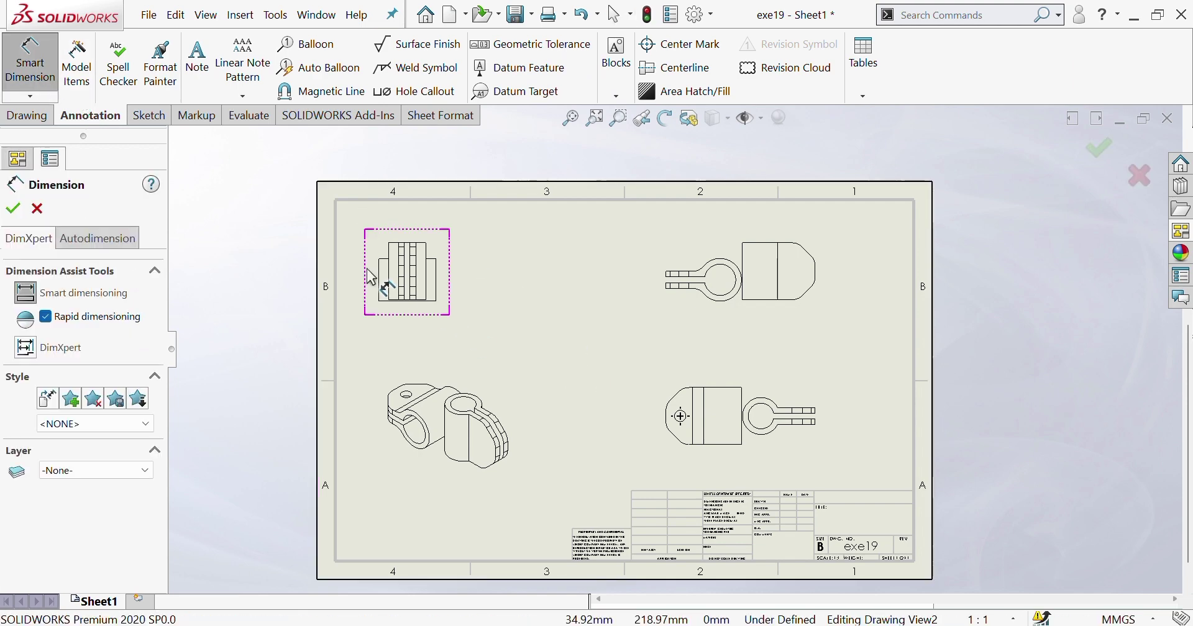
scroll(452, 268, down, 2)
scroll(452, 268, down, 3)
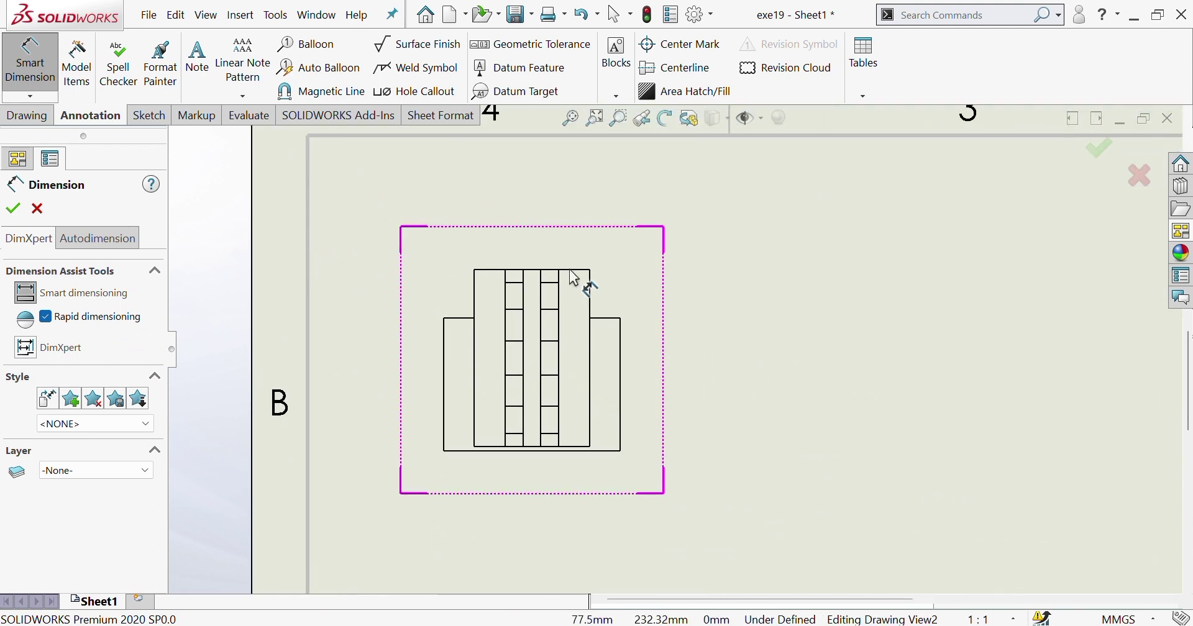
click(569, 270)
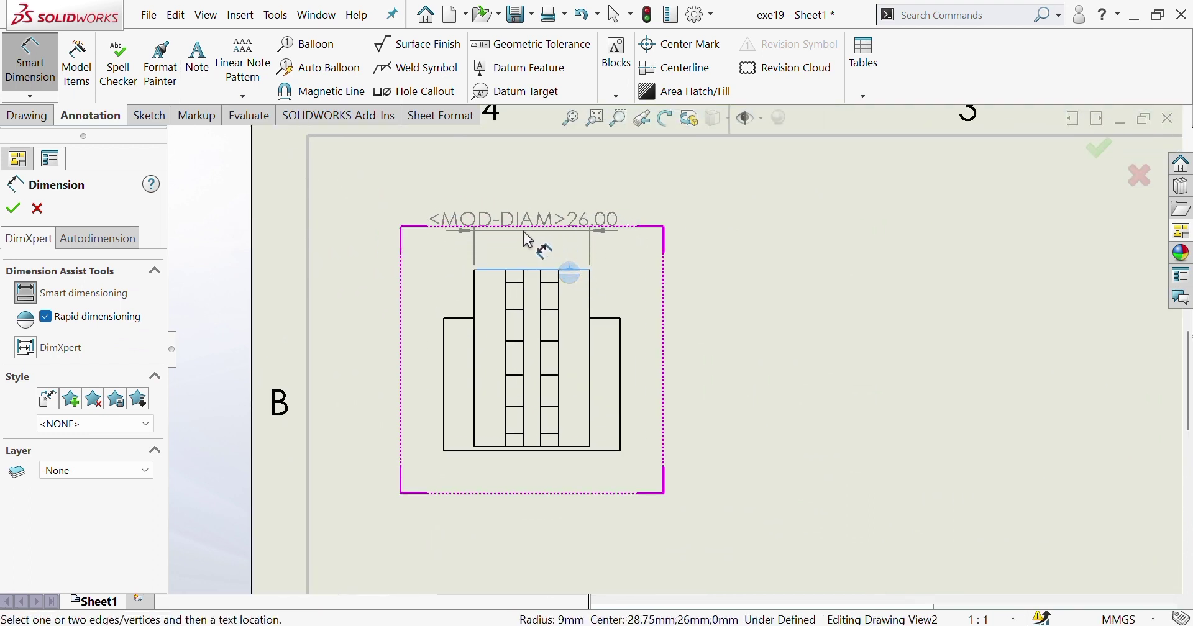
click(531, 241)
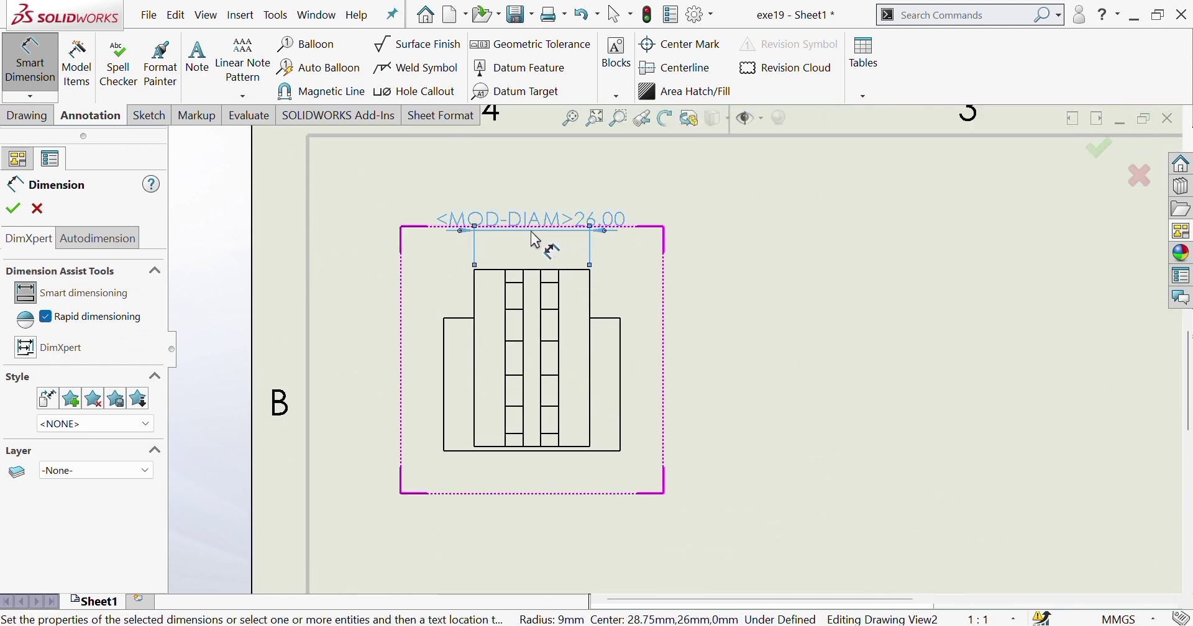
click(800, 277)
Examine the dimensioned Right view and the overall layout of the four views on the sheet
scroll(656, 347, up, 2)
scroll(655, 384, down, 1)
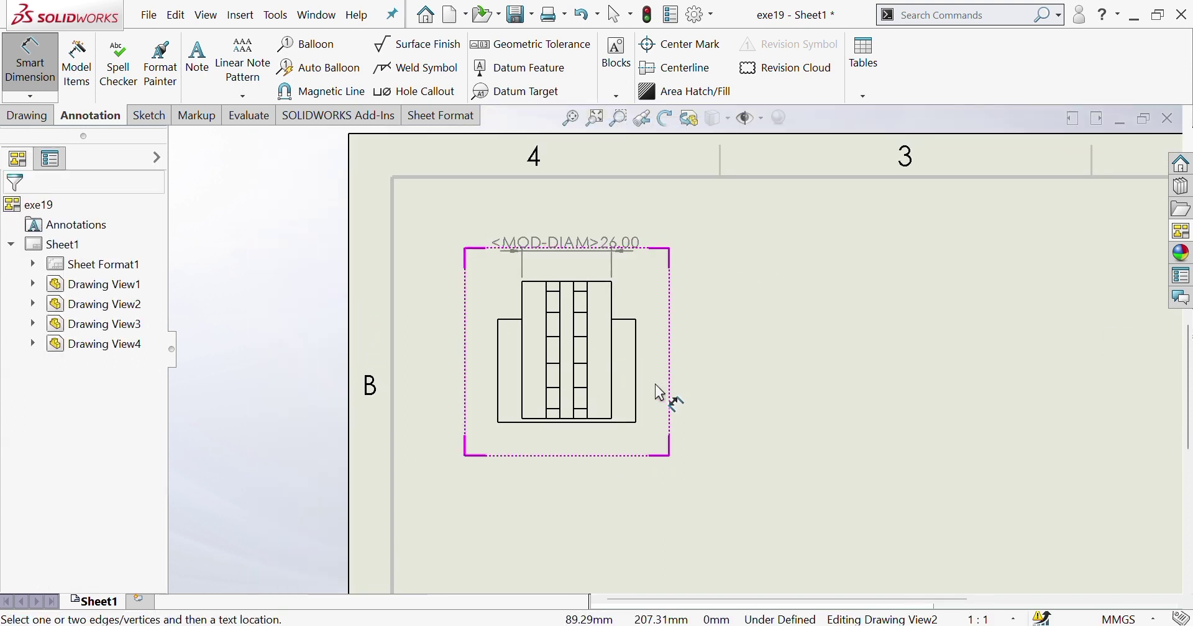
scroll(655, 384, up, 1)
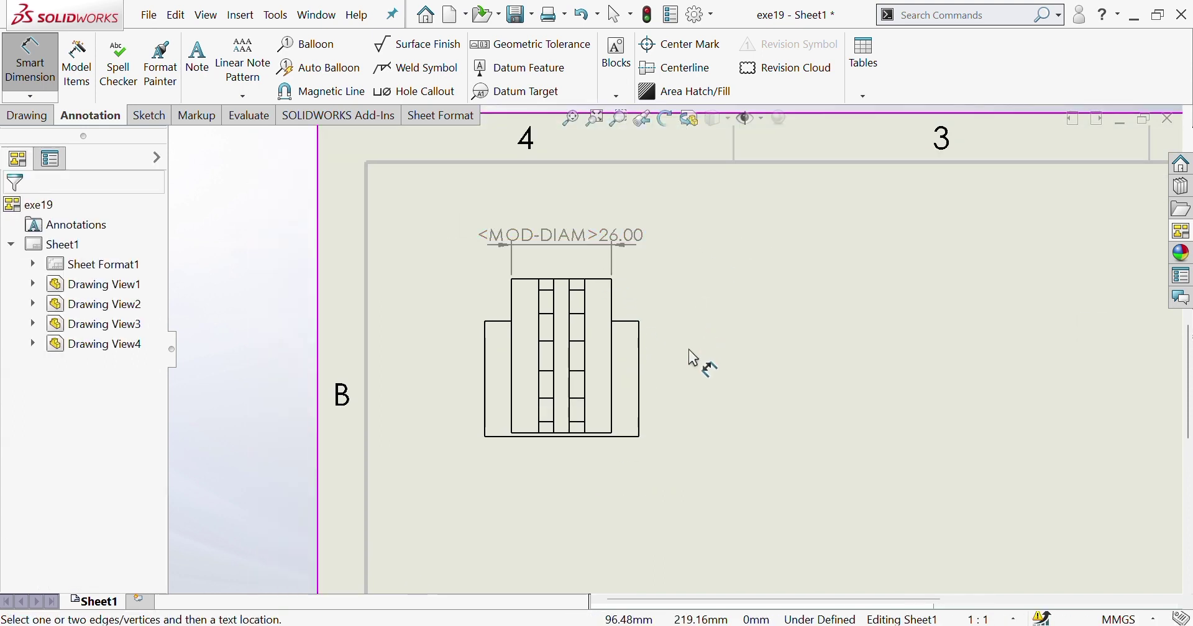
scroll(694, 359, up, 6)
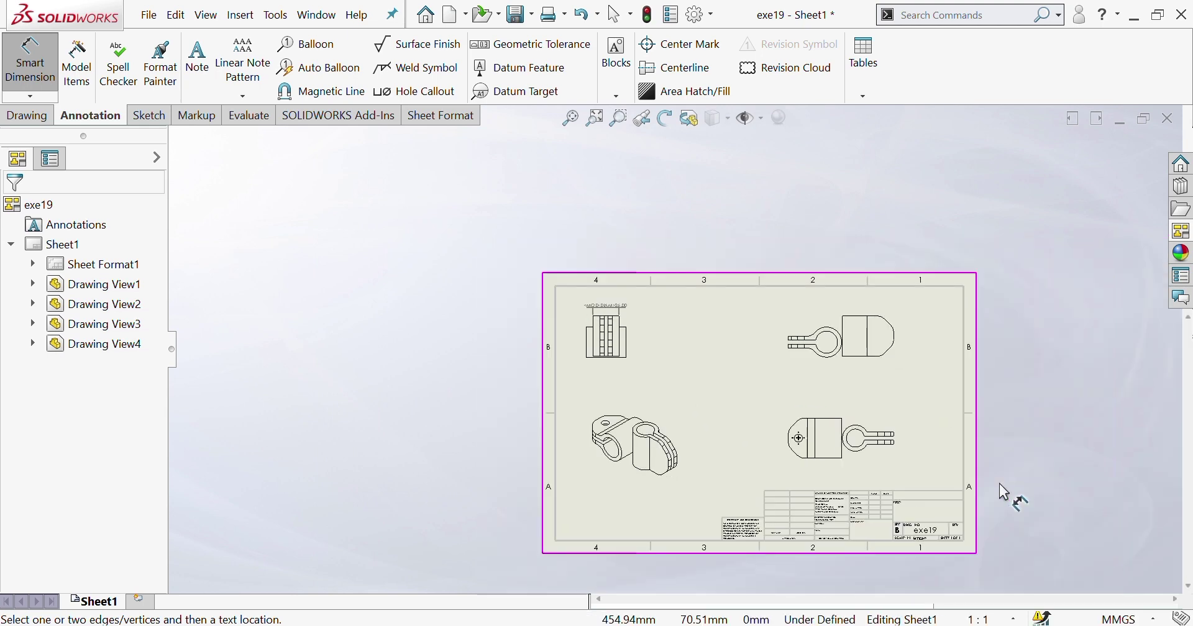
scroll(901, 448, down, 3)
scroll(727, 410, up, 3)
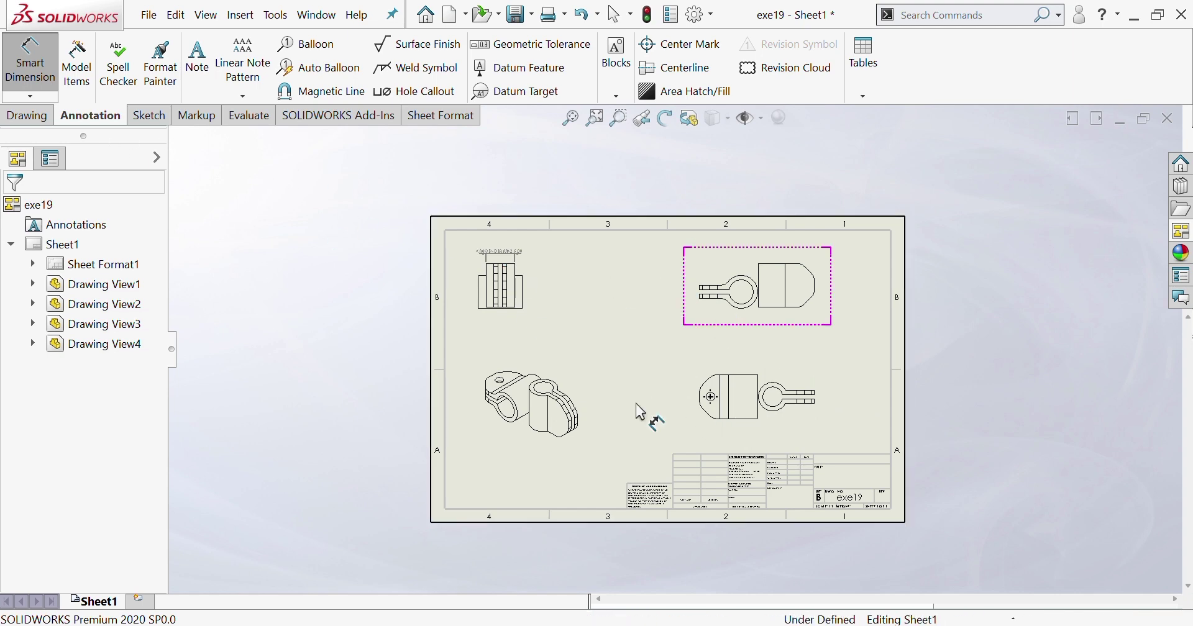
scroll(789, 407, down, 2)
scroll(609, 274, down, 1)
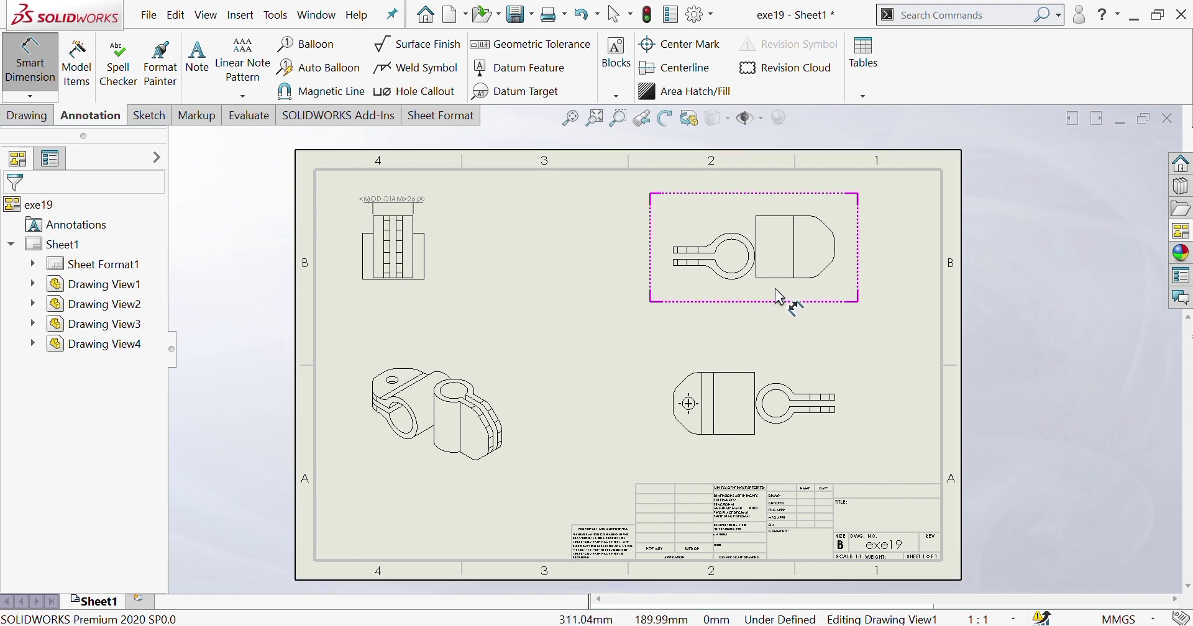
scroll(801, 301, down, 1)
scroll(643, 413, up, 2)
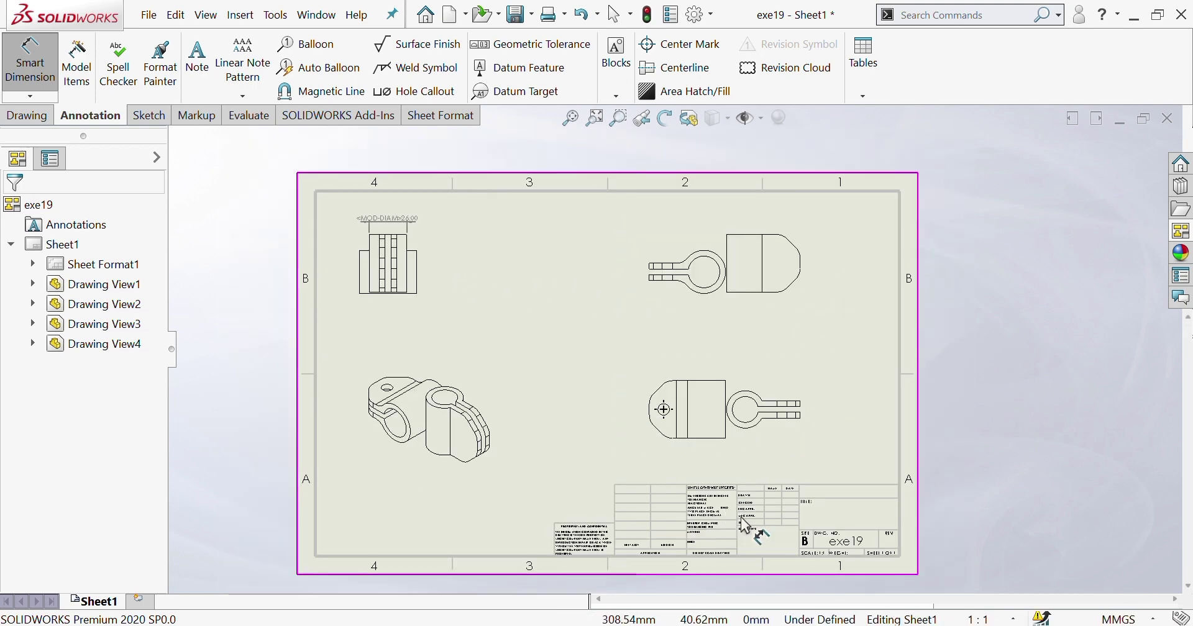
scroll(646, 404, down, 1)
scroll(580, 298, up, 2)
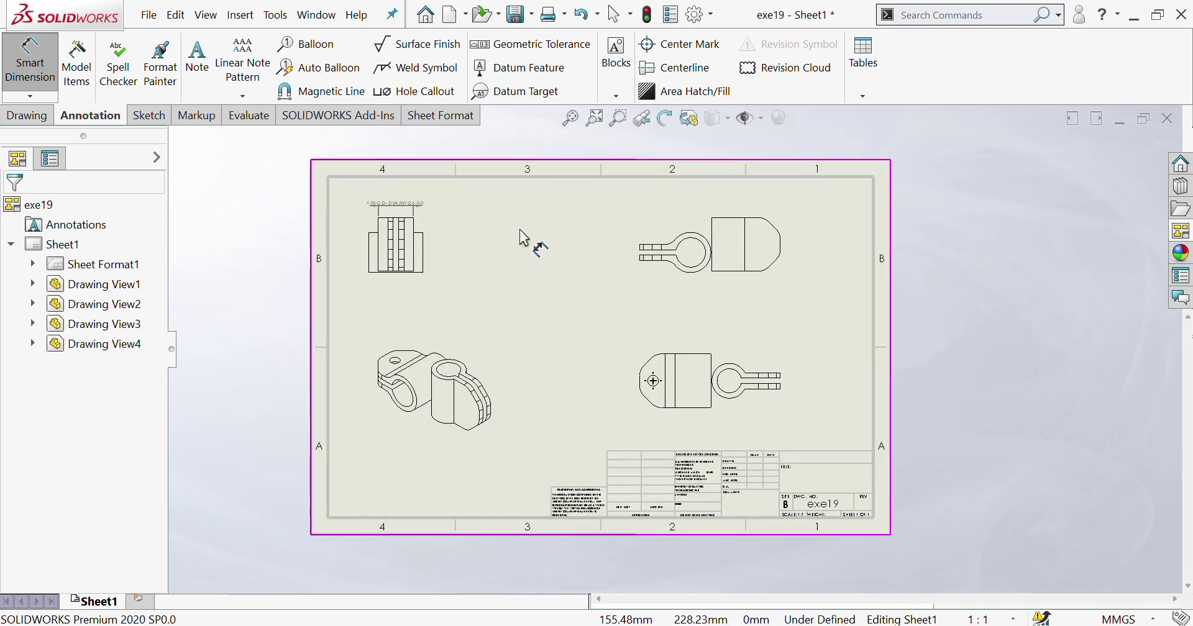